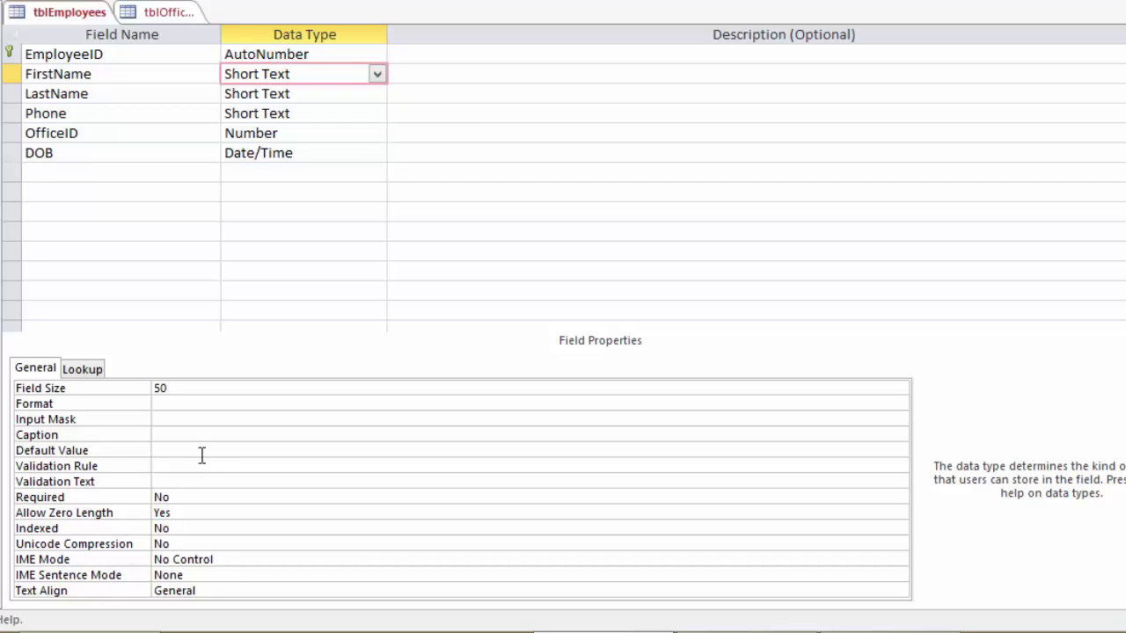
- Start editing the FirstName field's Default Value property in the tblEmployees design
{"action": "left_click", "coordinate": [231, 451]}
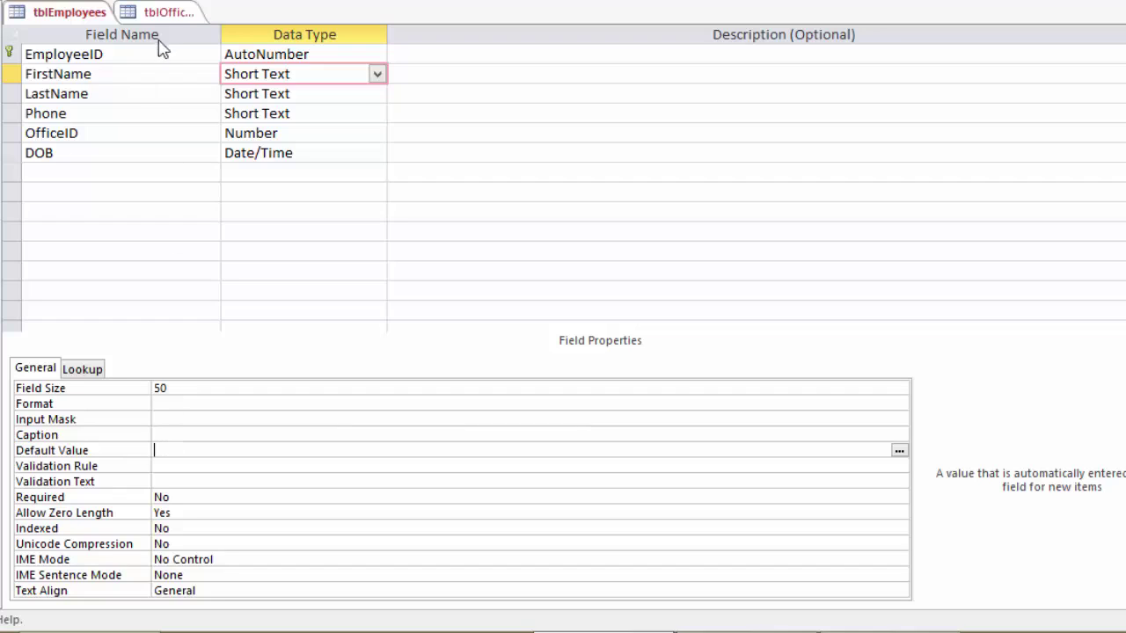
- Open the tblOffices table in Design View
{"action": "left_click", "coordinate": [174, 16]}
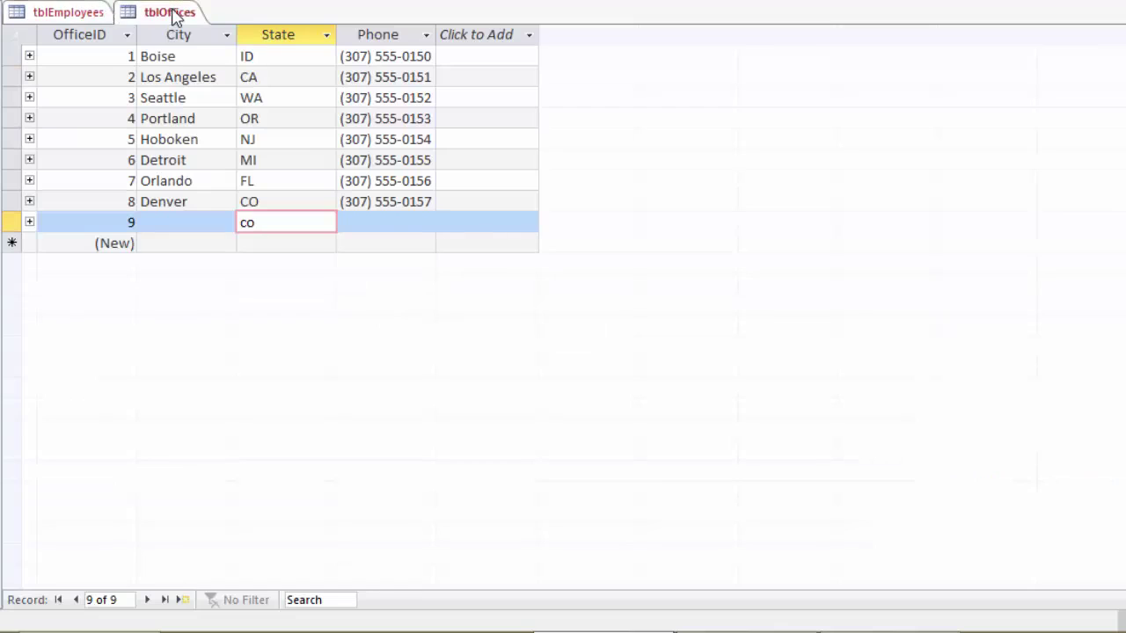
{"action": "right_click", "coordinate": [172, 18]}
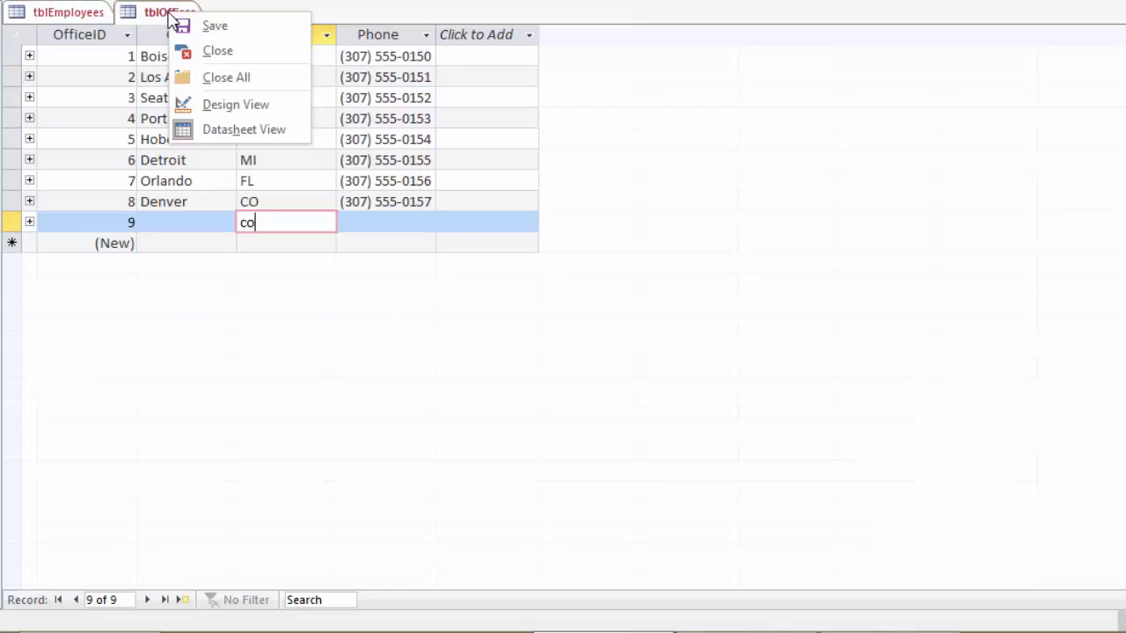
{"action": "left_click", "coordinate": [235, 107]}
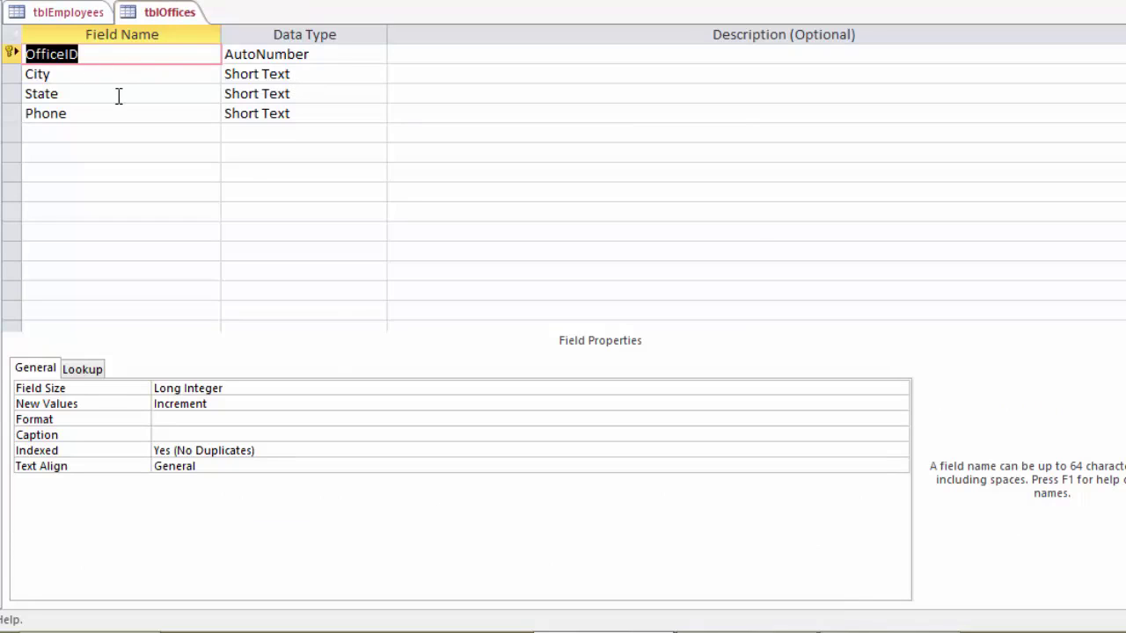
- Set the State field's Default Value to WA
{"action": "left_click", "coordinate": [305, 93]}
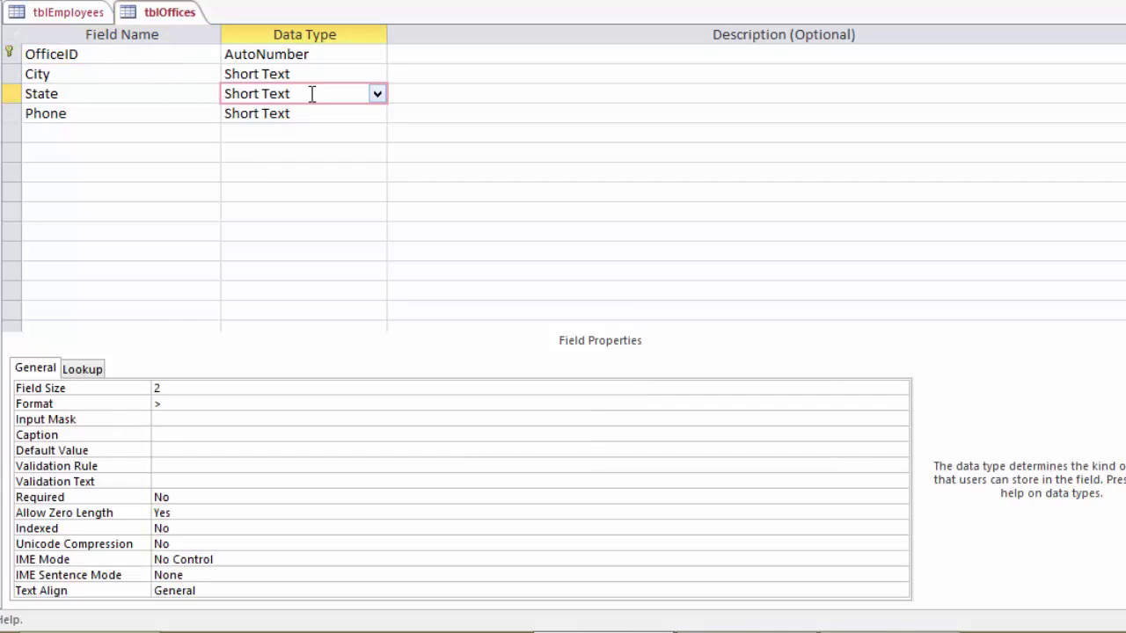
{"action": "left_click", "coordinate": [127, 95]}
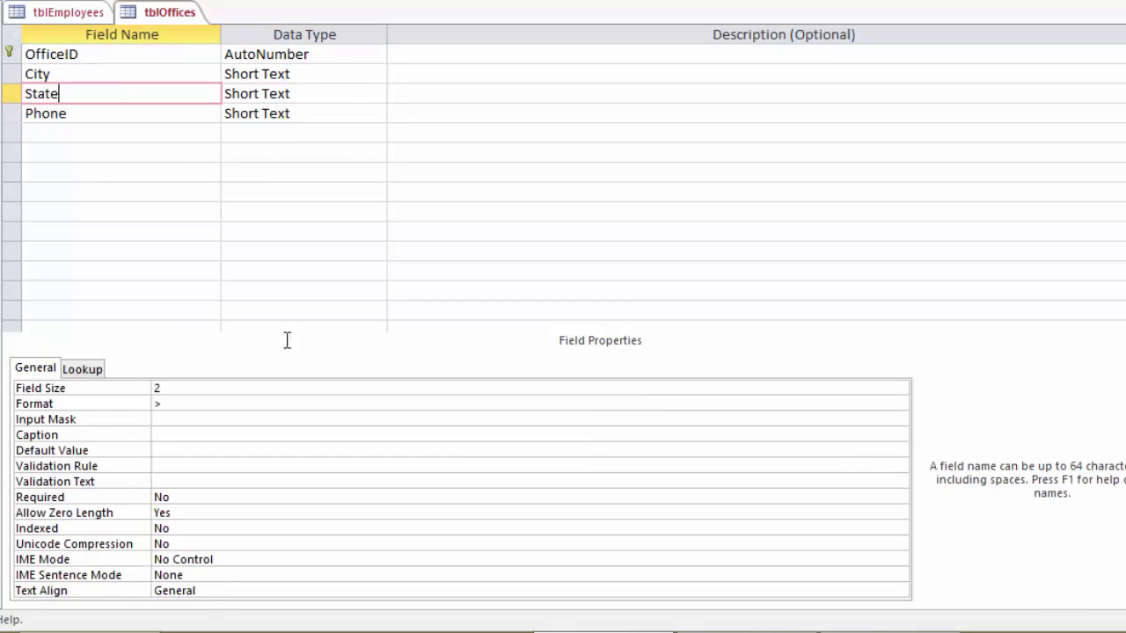
{"action": "left_click", "coordinate": [174, 449]}
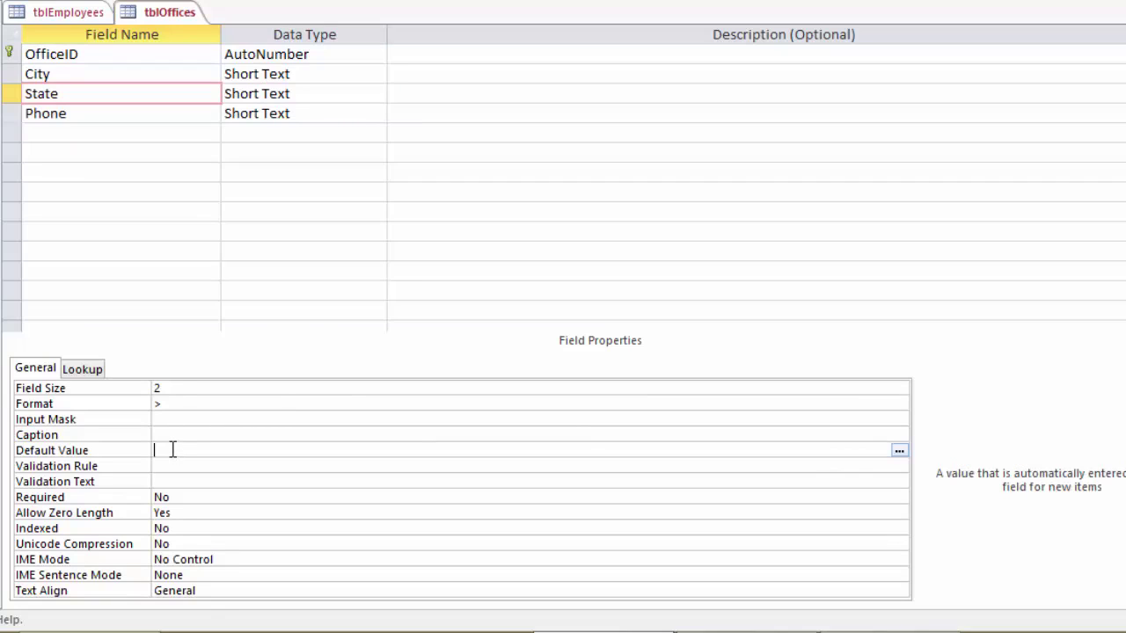
{"action": "type", "text": "WA"}
{"action": "key", "text": "Return"}
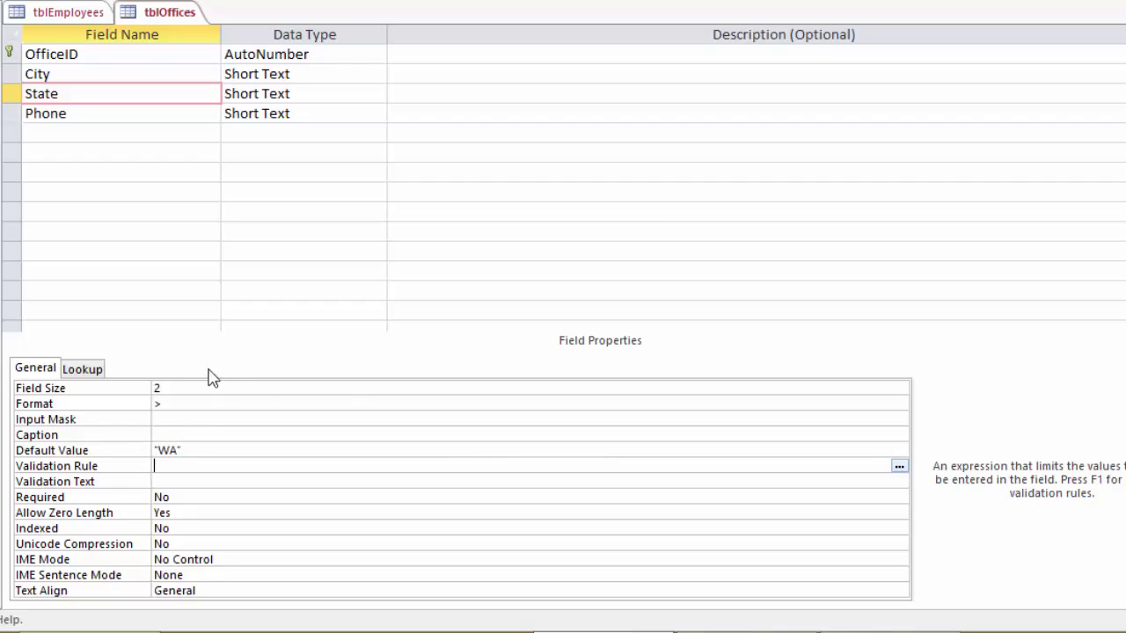
{"action": "right_click", "coordinate": [163, 11]}
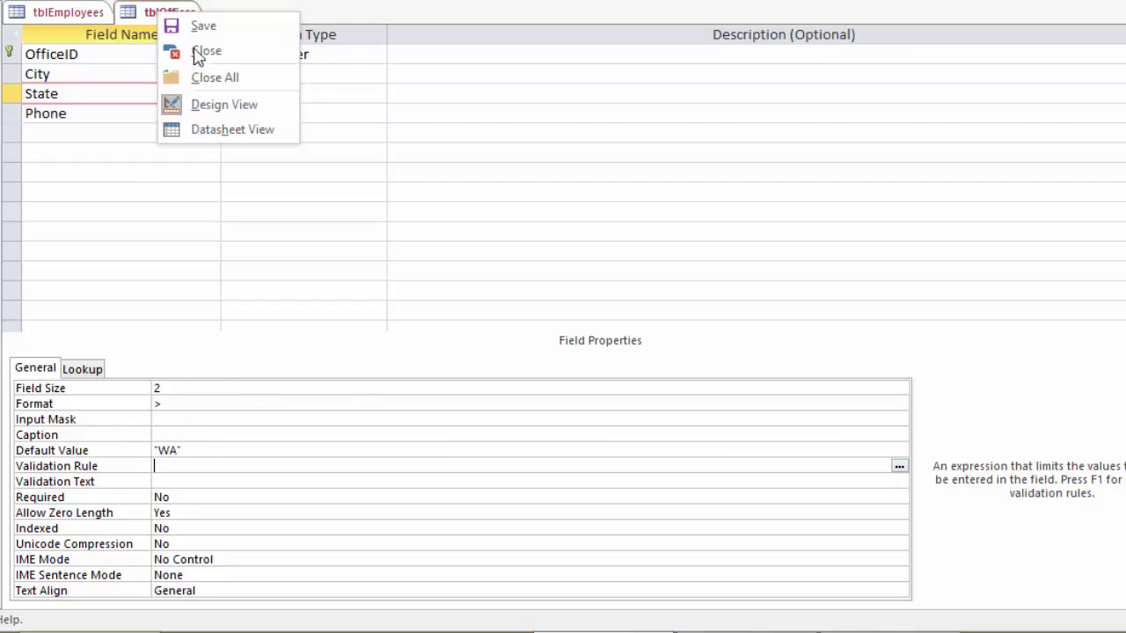
- Save tblOffices, show it as a datasheet, and enter CO as a new record's State
{"action": "left_click", "coordinate": [235, 131]}
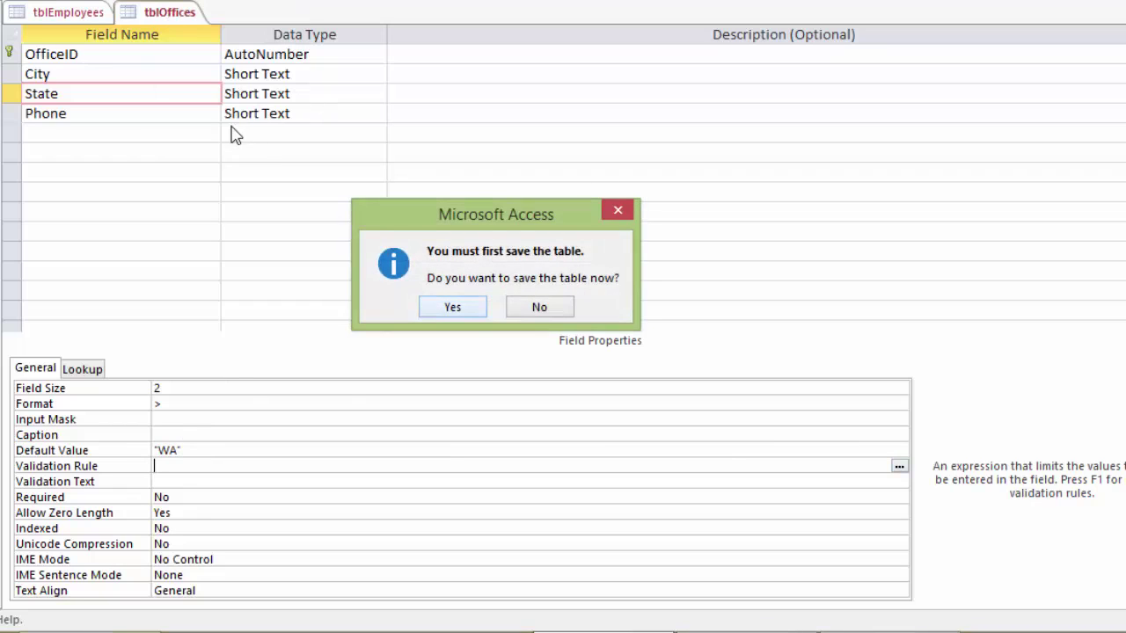
{"action": "left_click", "coordinate": [452, 307]}
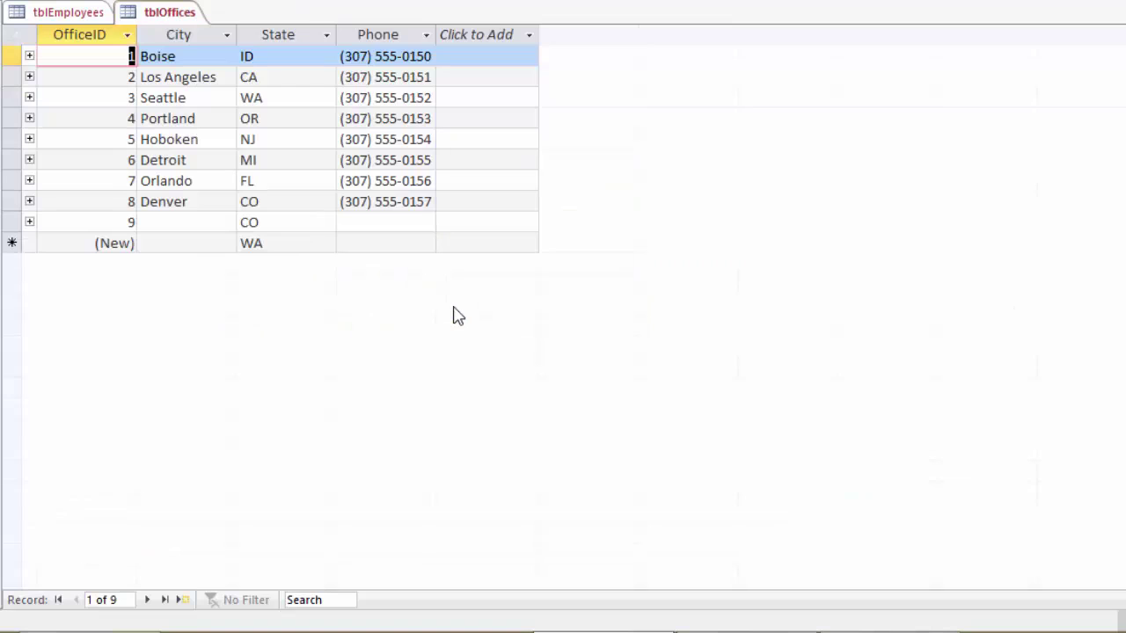
{"action": "double_click", "coordinate": [268, 243]}
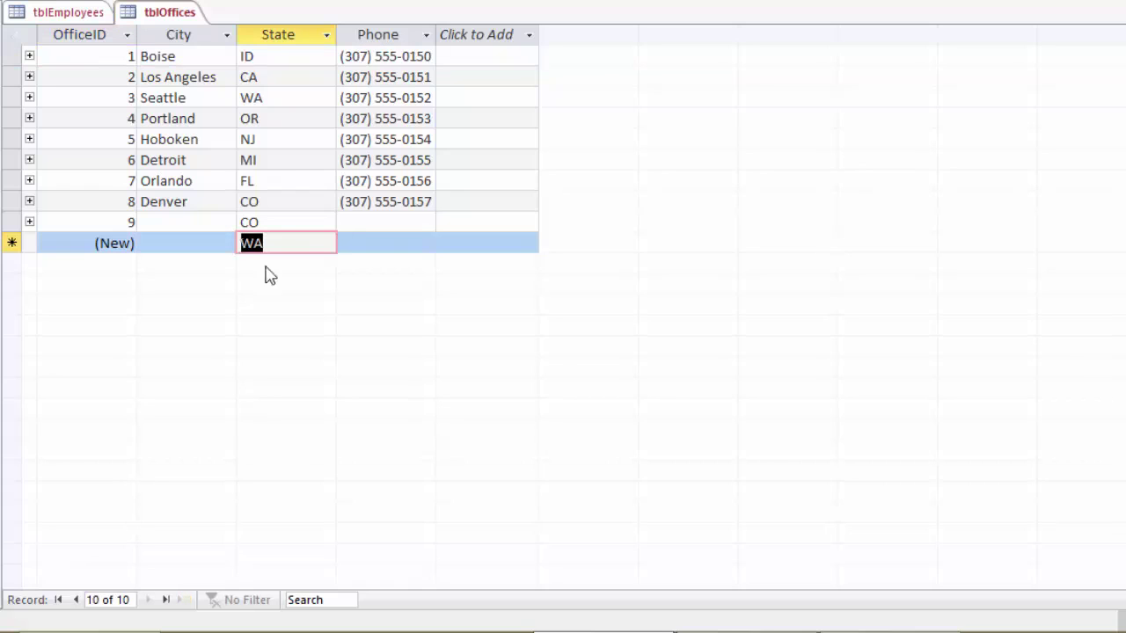
{"action": "type", "text": "co"}
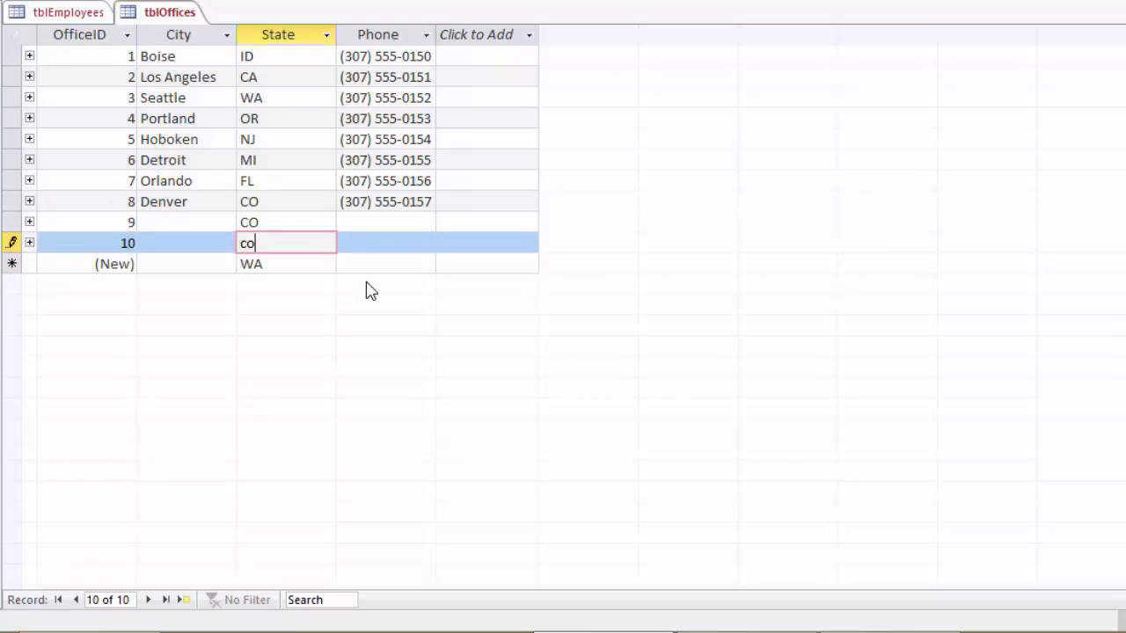
{"action": "key", "text": "Tab"}
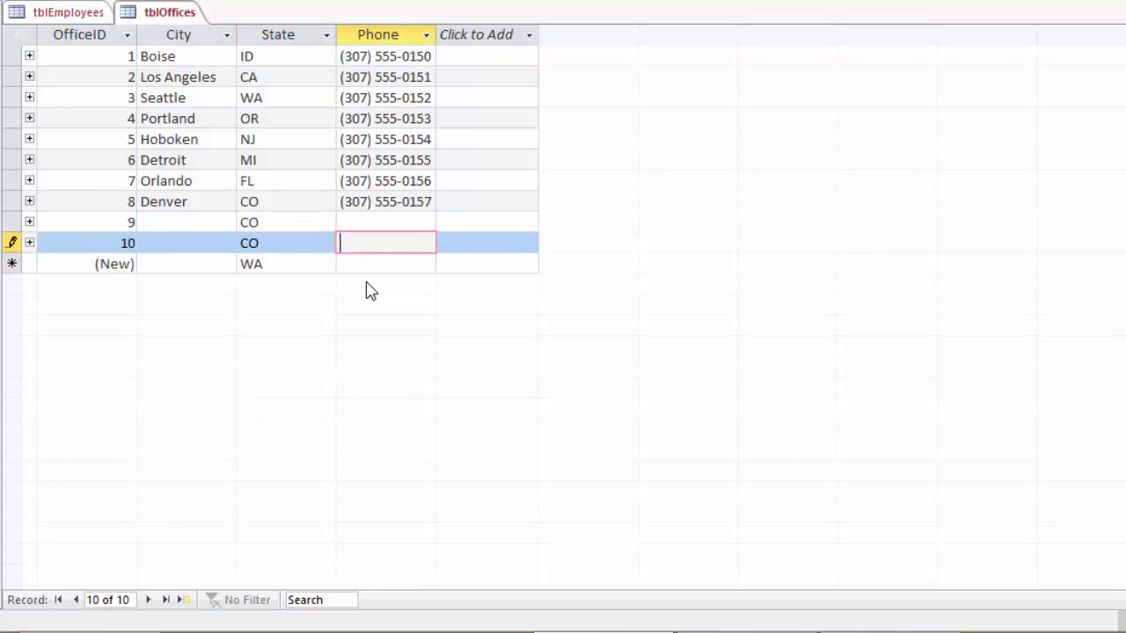
- Enter CO as the State for a second new office record
{"action": "left_click", "coordinate": [266, 264]}
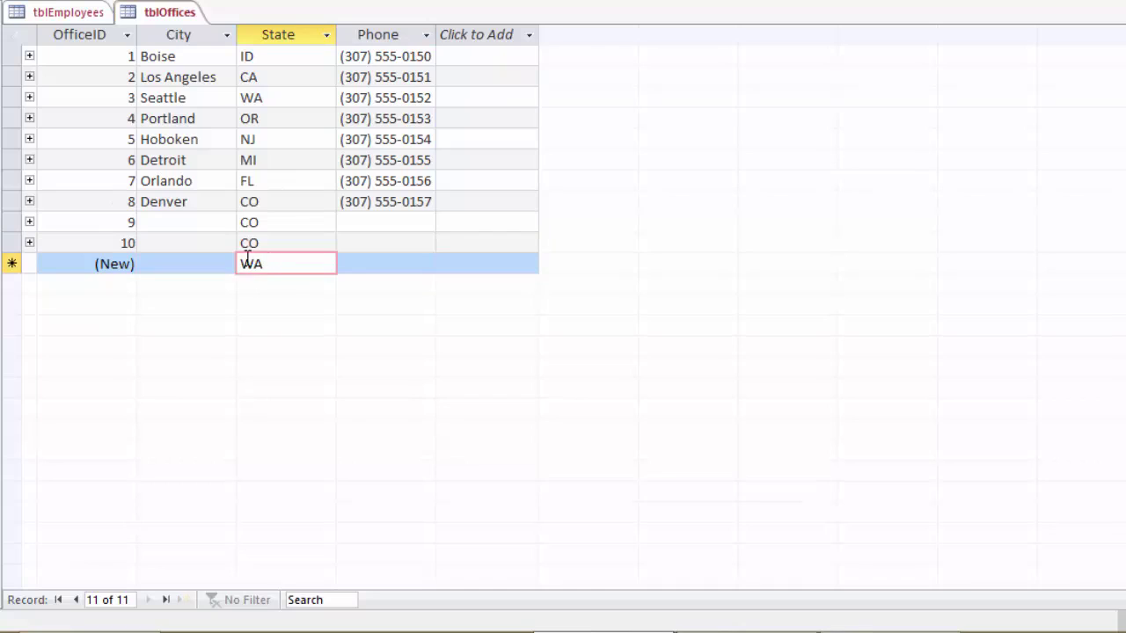
{"action": "left_click", "coordinate": [177, 263]}
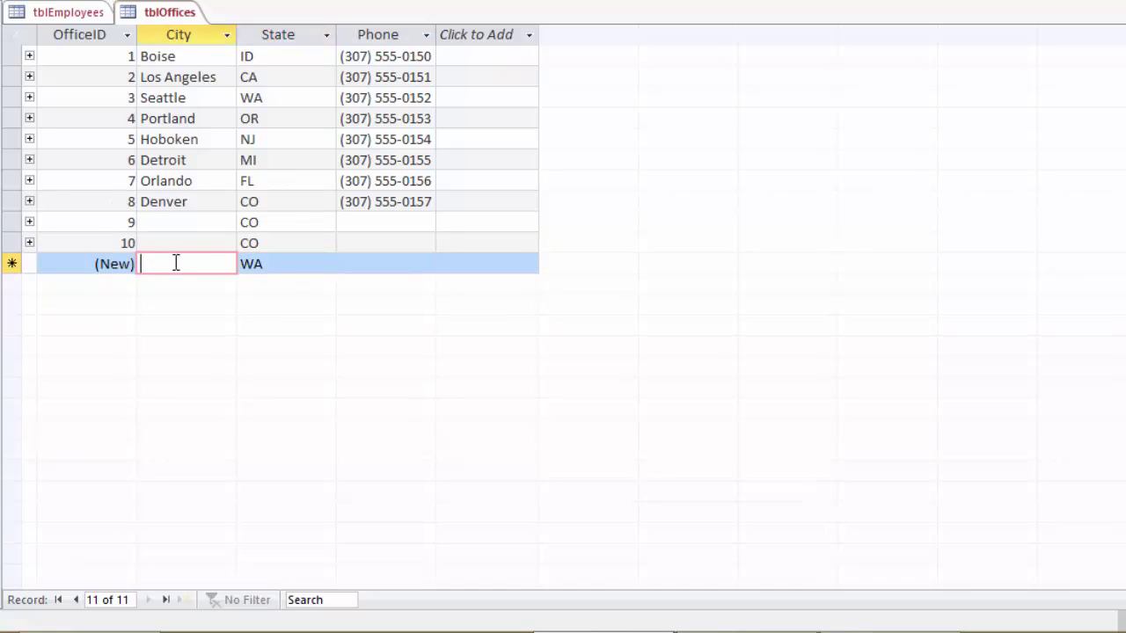
{"action": "key", "text": "Tab"}
{"action": "key", "text": "Tab"}
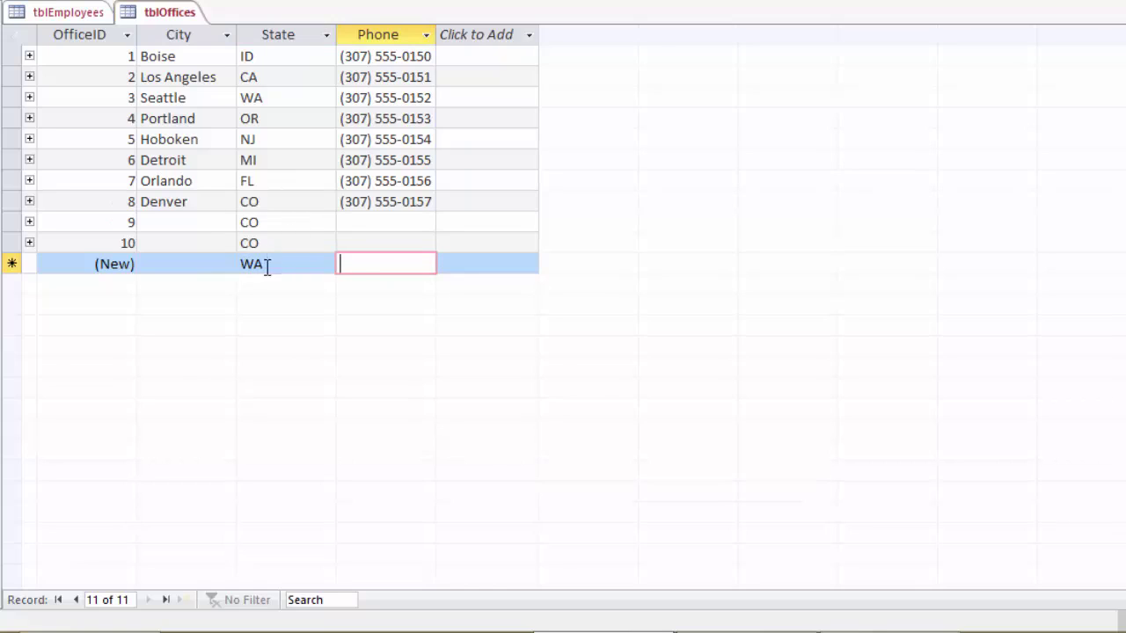
{"action": "left_click", "coordinate": [202, 263]}
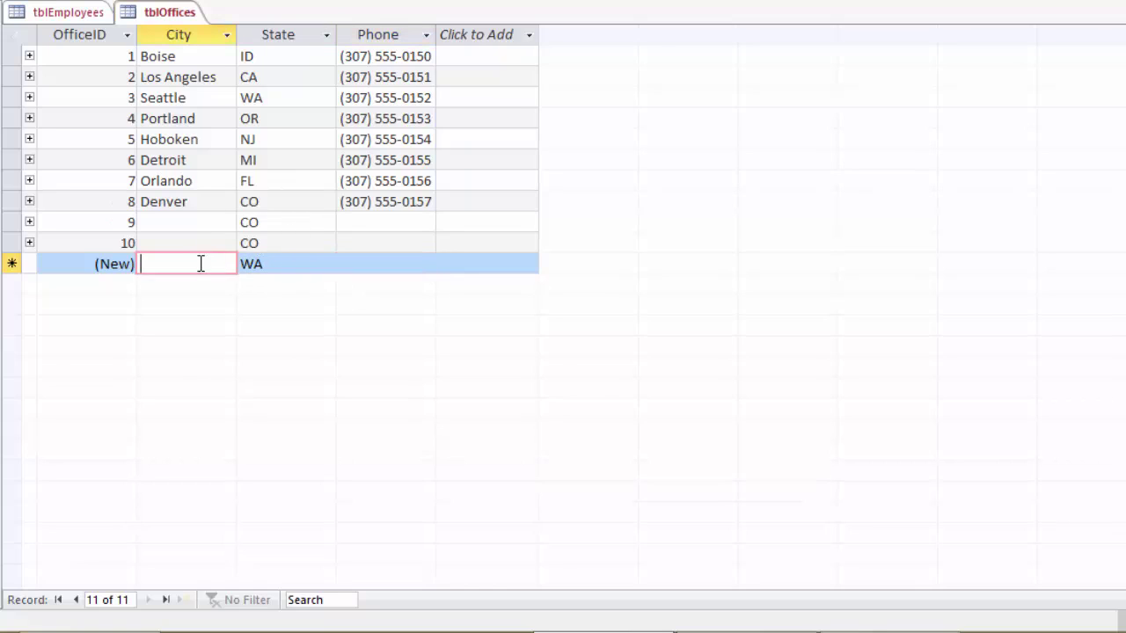
{"action": "key", "text": "Tab"}
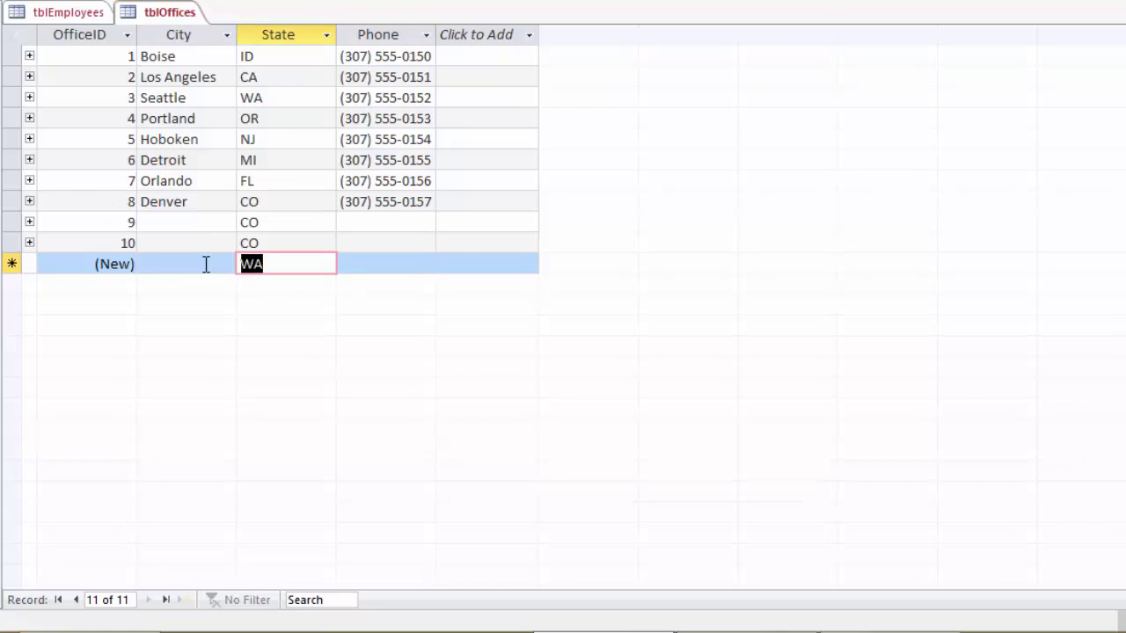
{"action": "type", "text": "co"}
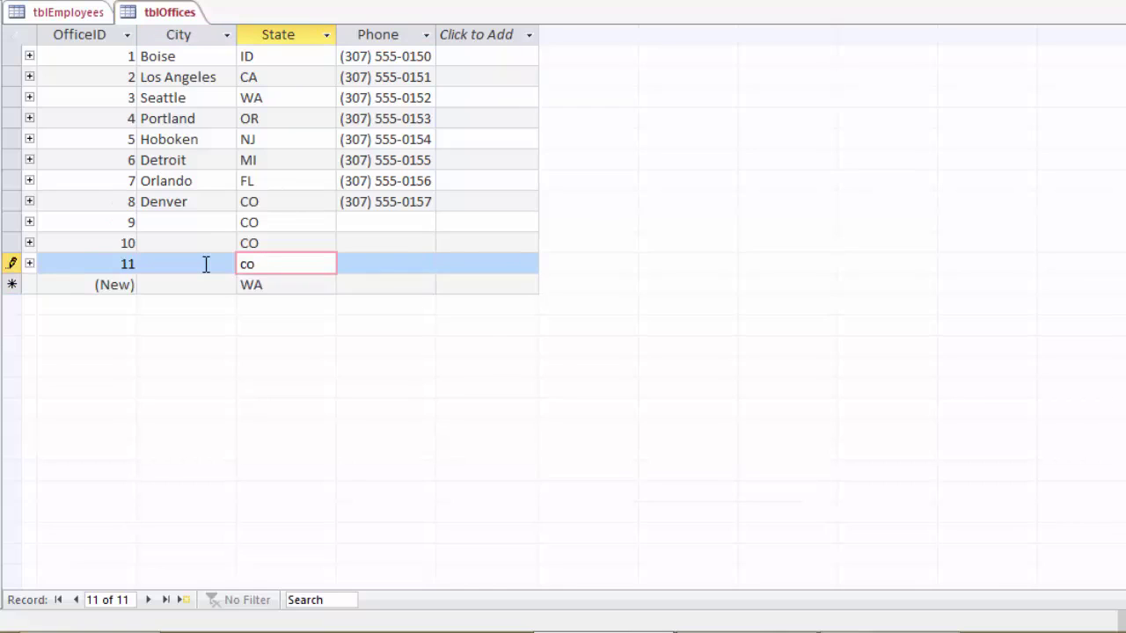
{"action": "key", "text": "Tab"}
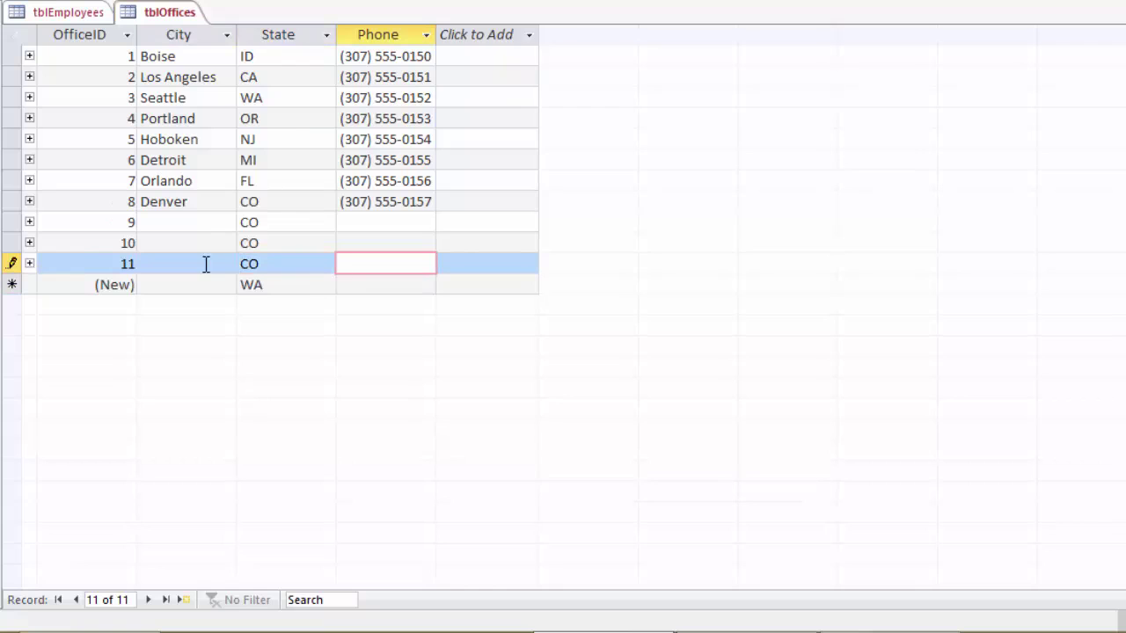
{"action": "right_click", "coordinate": [147, 16]}
- Review State's validation rule, then add Short Text EmplStatus to tblEmployees with rule Like "FT" Or "PT"
{"action": "left_click", "coordinate": [205, 117]}
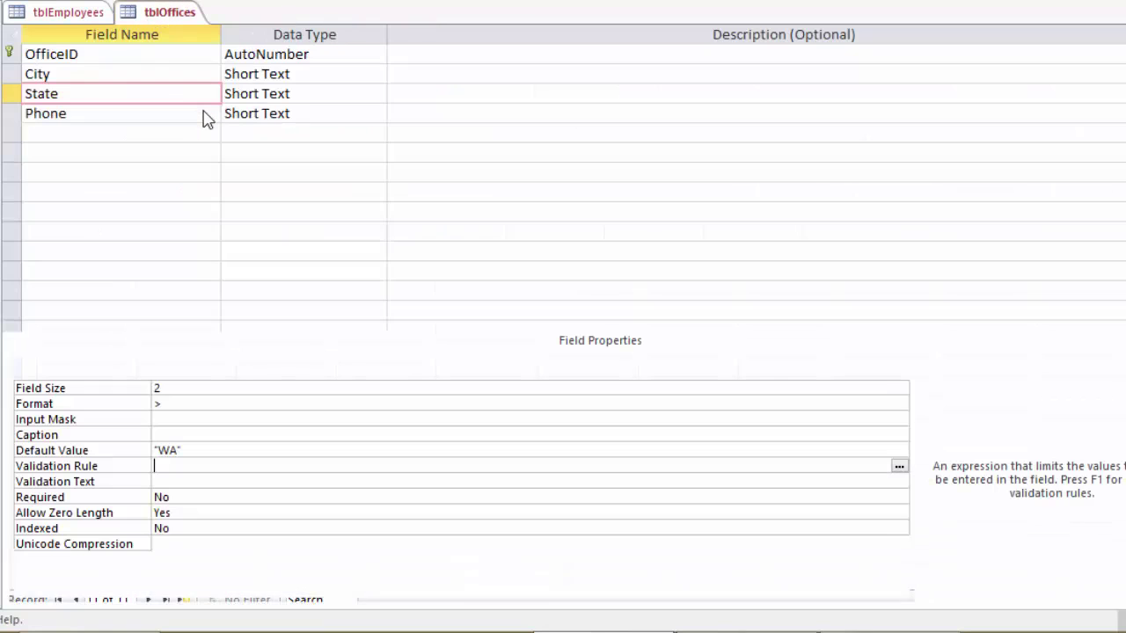
{"action": "left_click", "coordinate": [166, 469]}
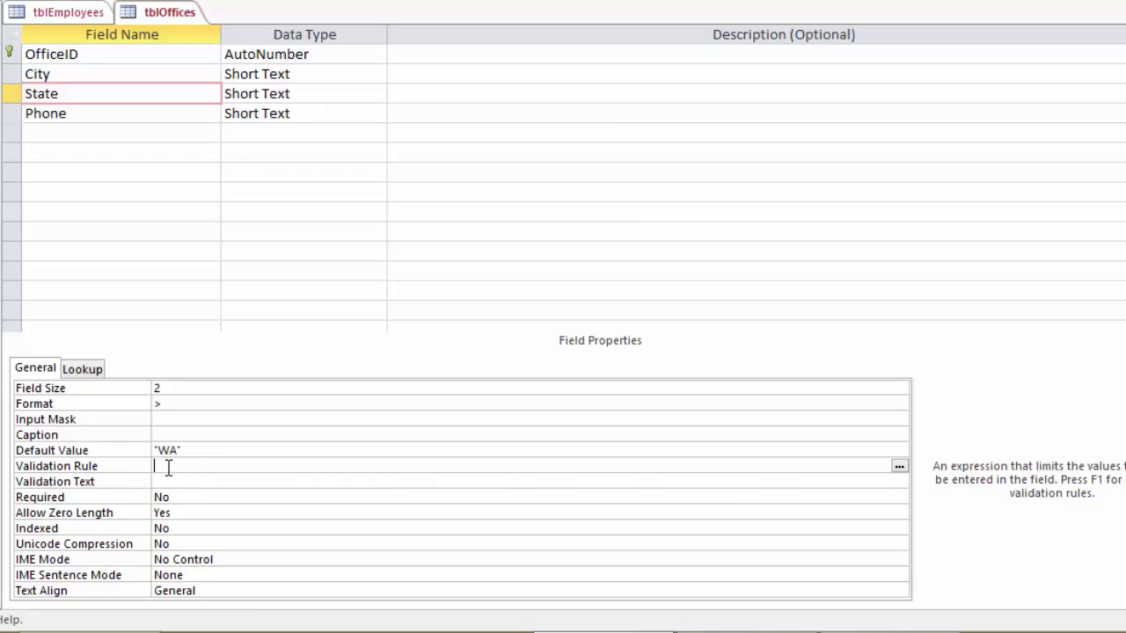
{"action": "left_click", "coordinate": [66, 17]}
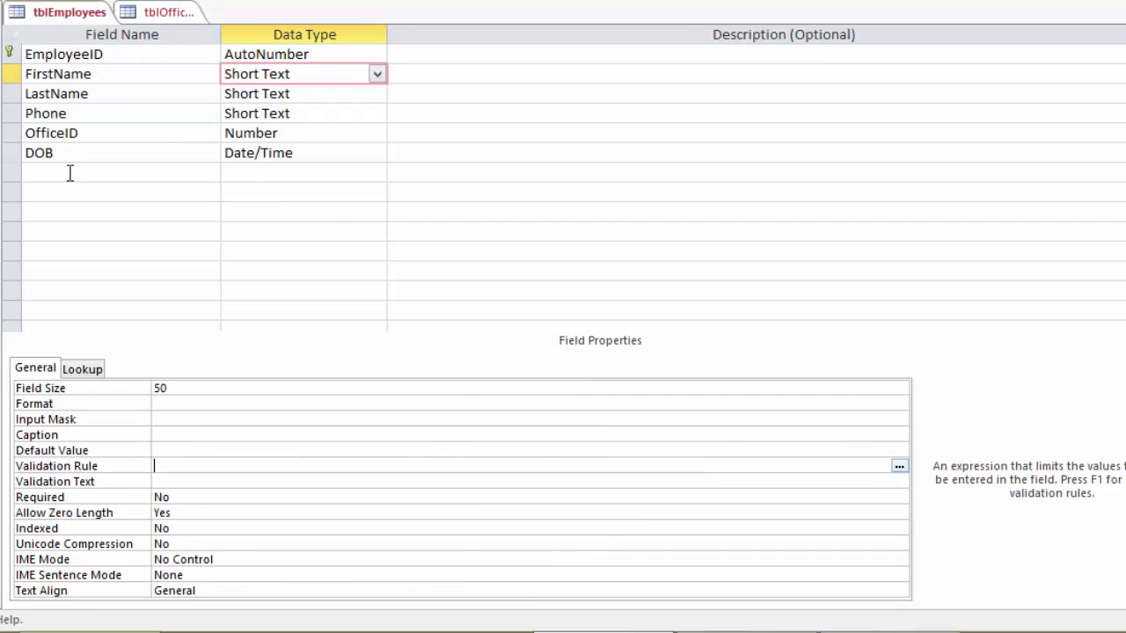
{"action": "left_click", "coordinate": [69, 172]}
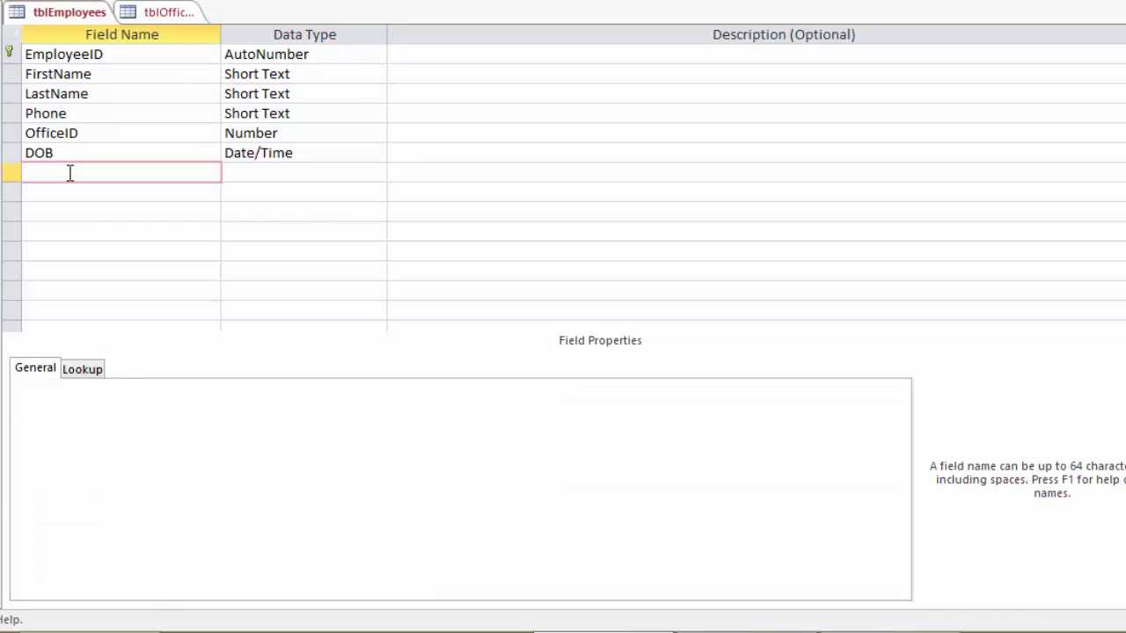
{"action": "type", "text": "EmplStatus"}
{"action": "key", "text": "Tab"}
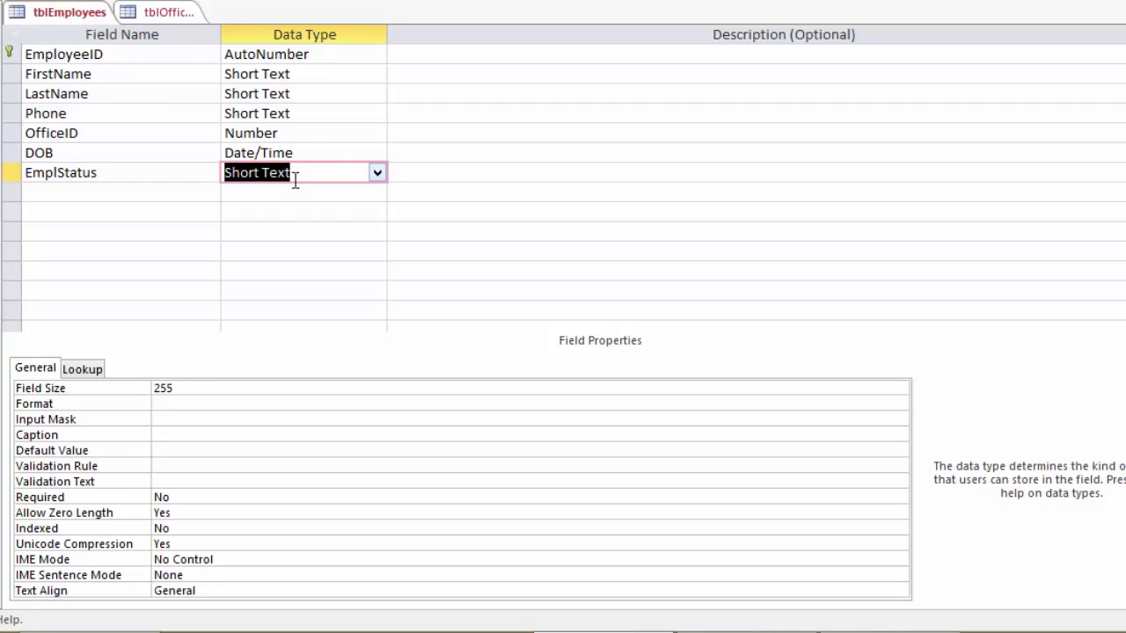
{"action": "left_click", "coordinate": [176, 466]}
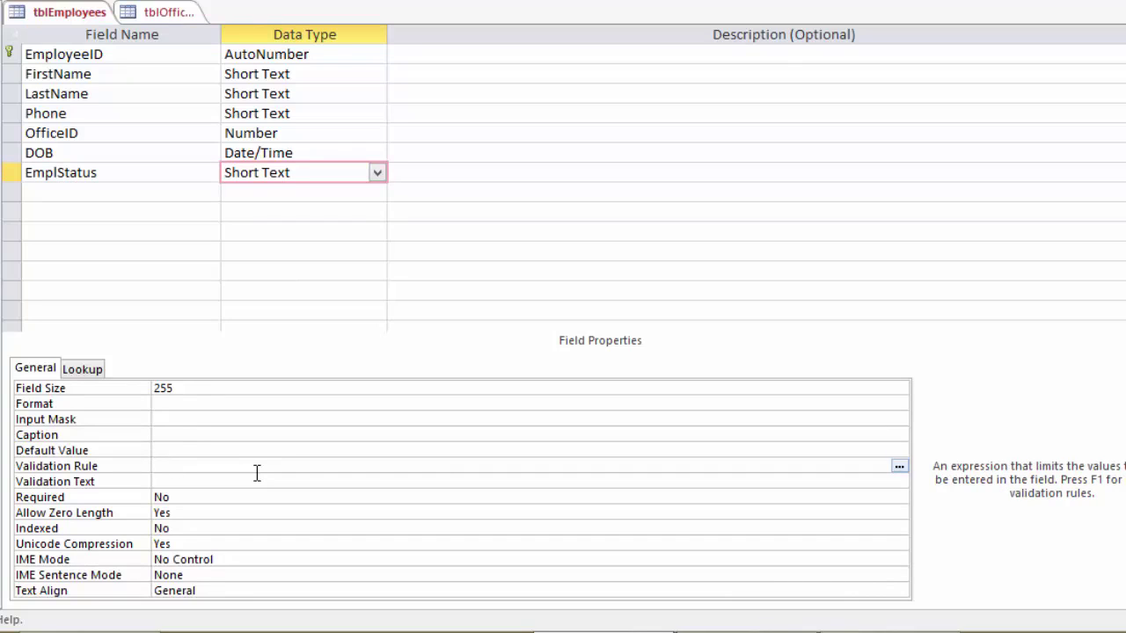
{"action": "type", "text": "Like \"FT\" or \"PT\""}
- Switch tblEmployees to Datasheet View, saving and accepting the data-integrity and rule-violation prompts
{"action": "right_click", "coordinate": [64, 18]}
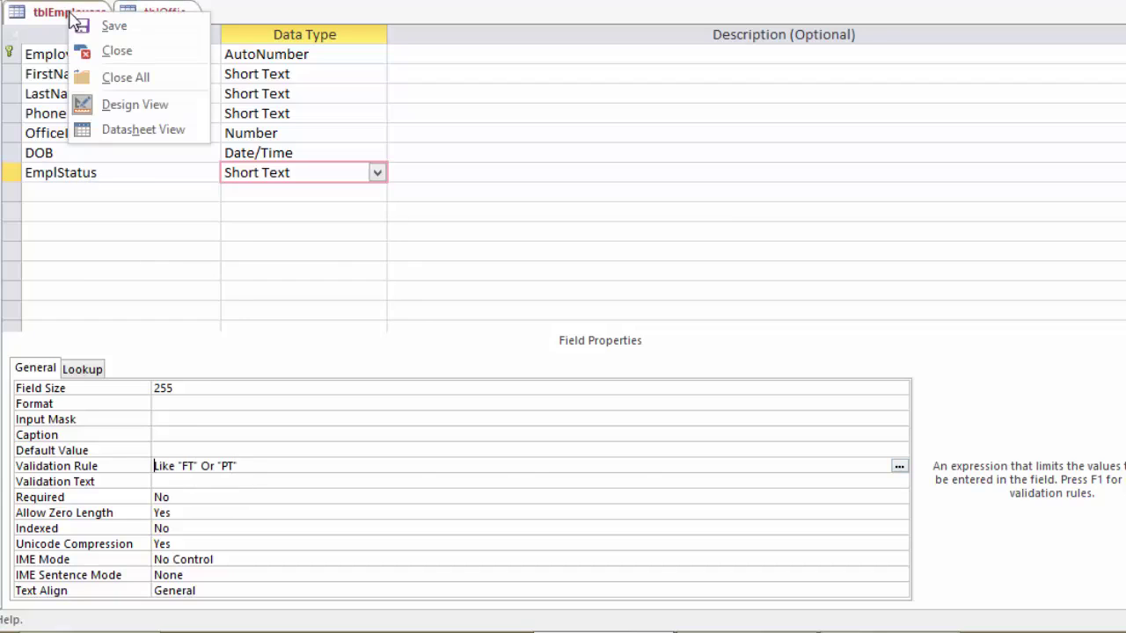
{"action": "left_click", "coordinate": [141, 106]}
{"action": "left_click", "coordinate": [454, 308]}
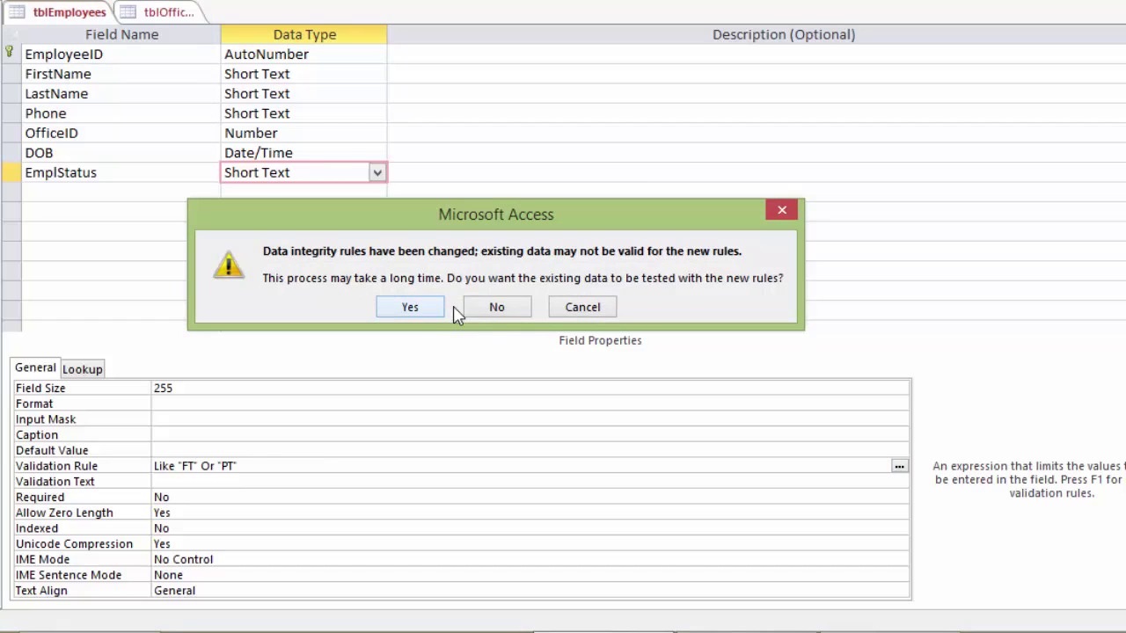
{"action": "left_click", "coordinate": [410, 308]}
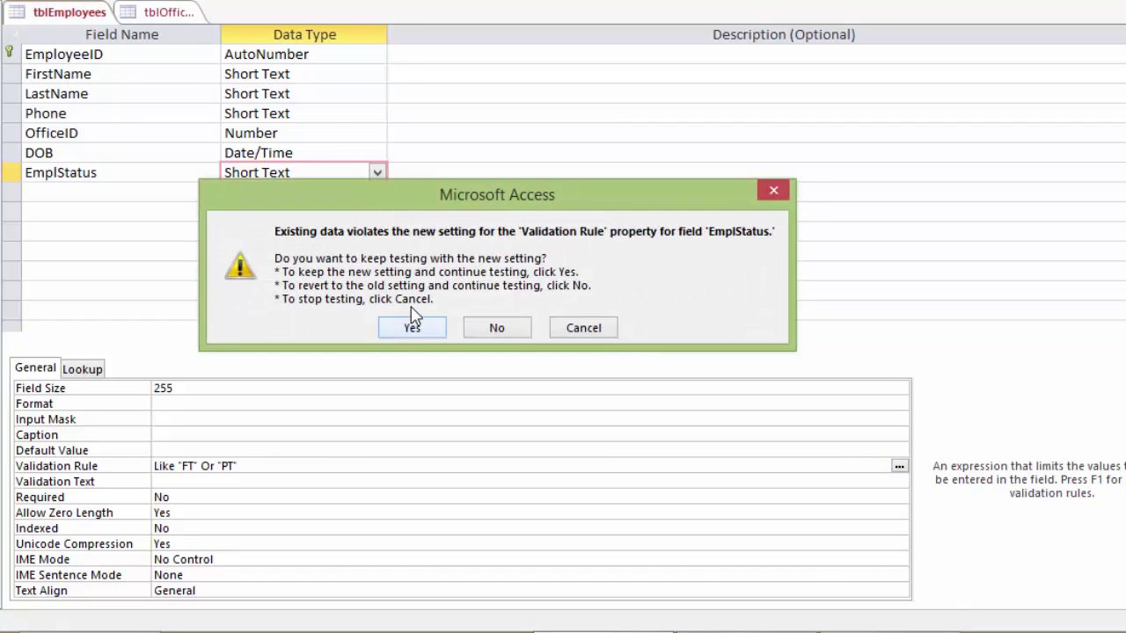
{"action": "left_click", "coordinate": [412, 329]}
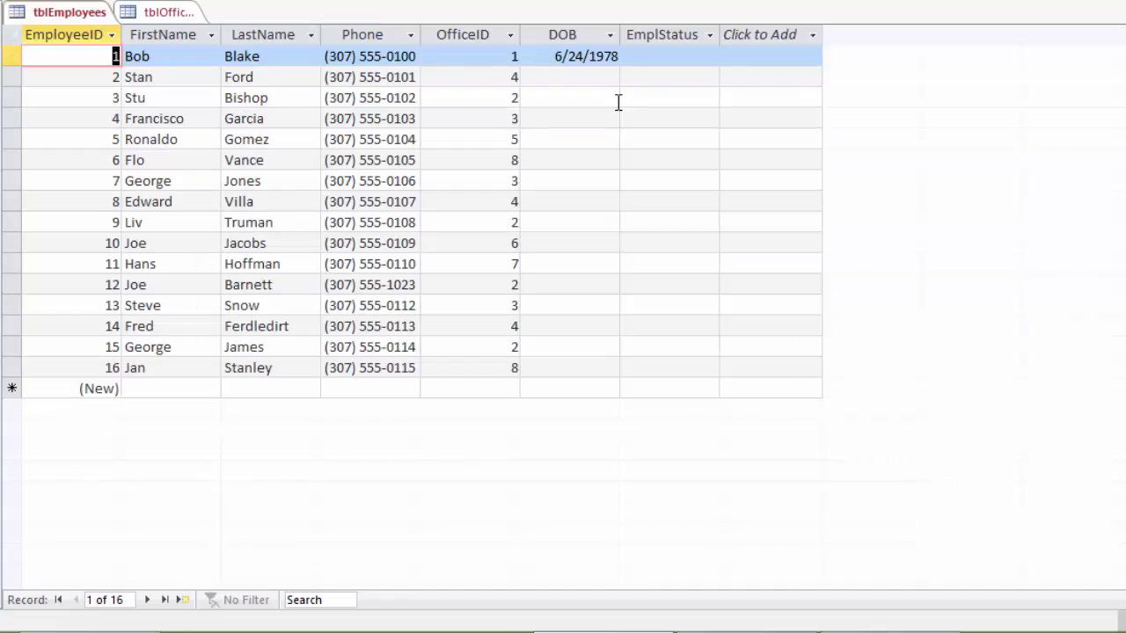
- Enter pt as the first employee's EmplStatus
{"action": "left_click", "coordinate": [678, 55]}
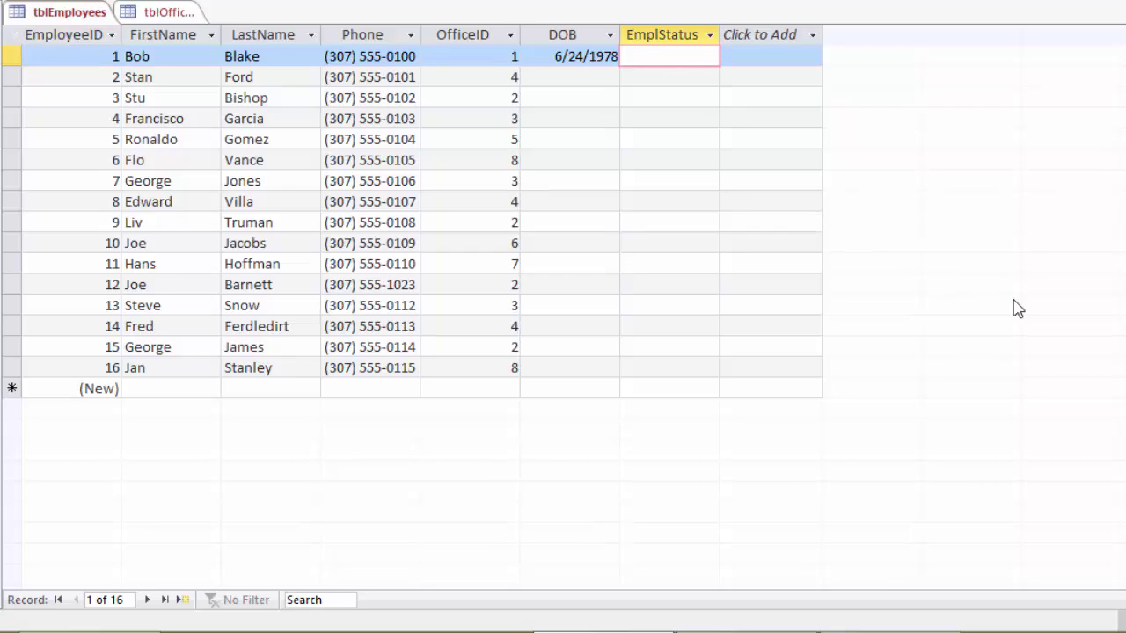
{"action": "type", "text": "pt"}
{"action": "key", "text": "Tab"}
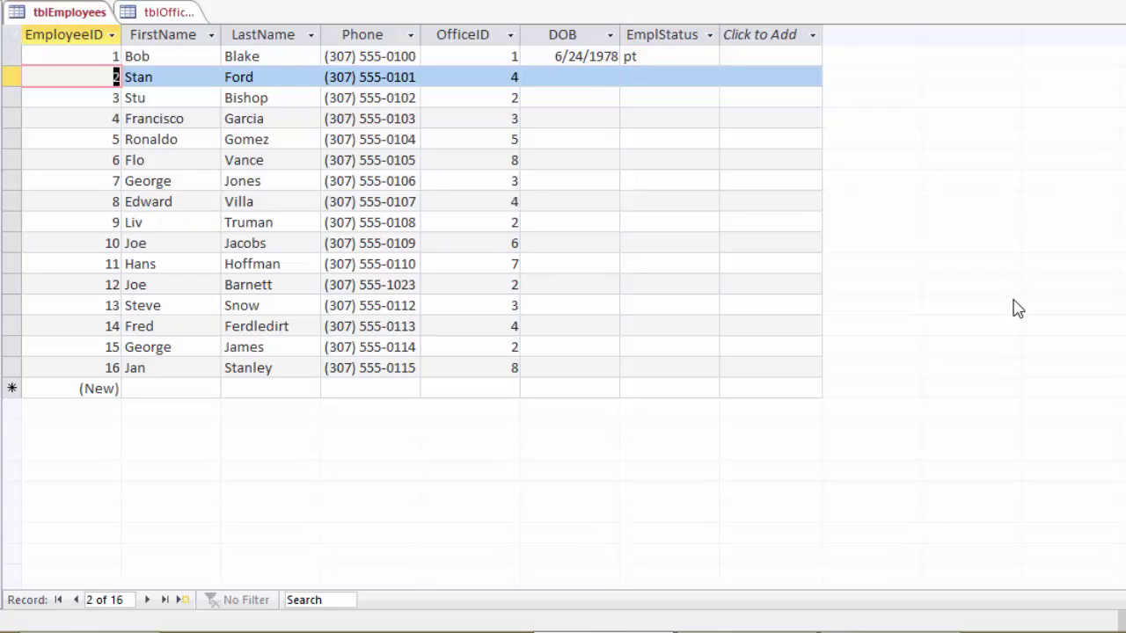
- Test the rule with gr for the second employee, then discard the rejected entry
{"action": "left_click", "coordinate": [676, 75]}
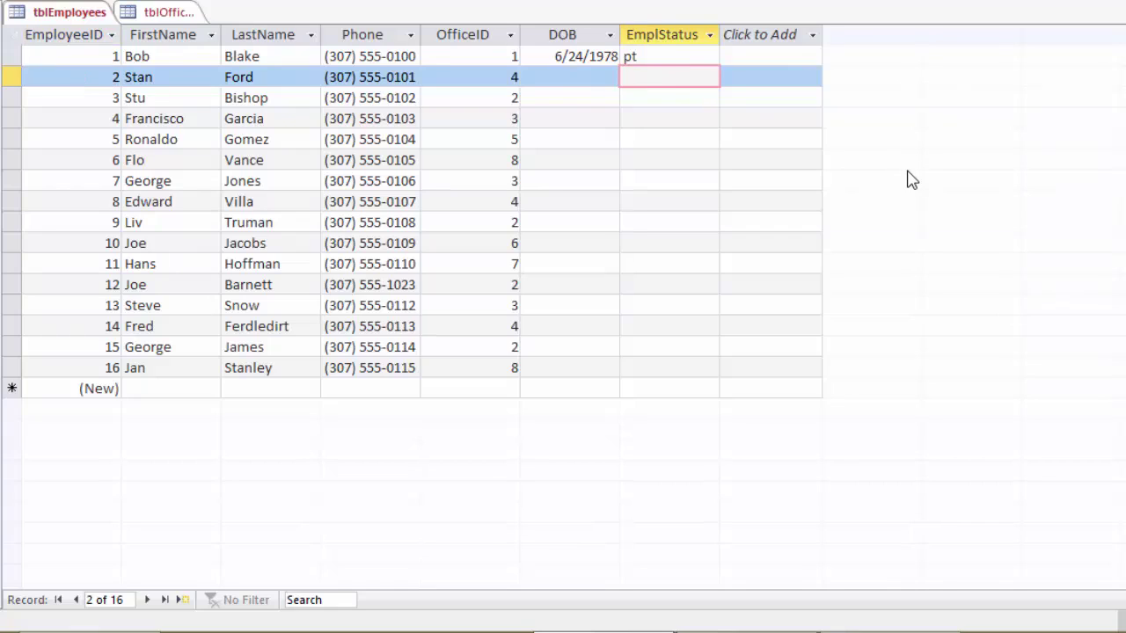
{"action": "type", "text": "gr"}
{"action": "key", "text": "Return"}
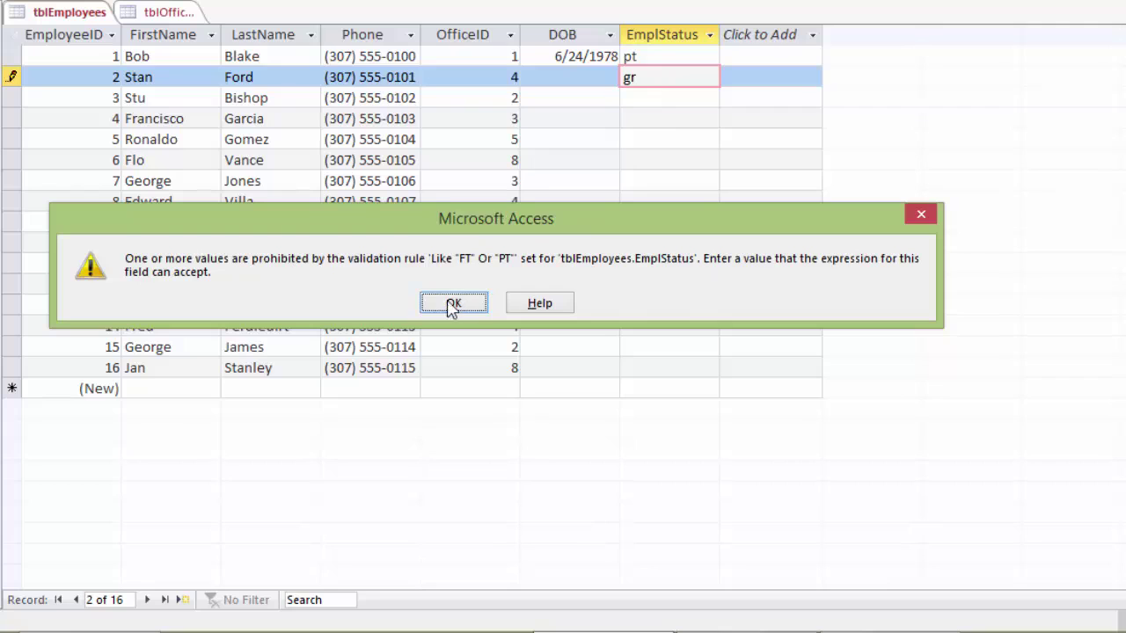
{"action": "left_click", "coordinate": [454, 304]}
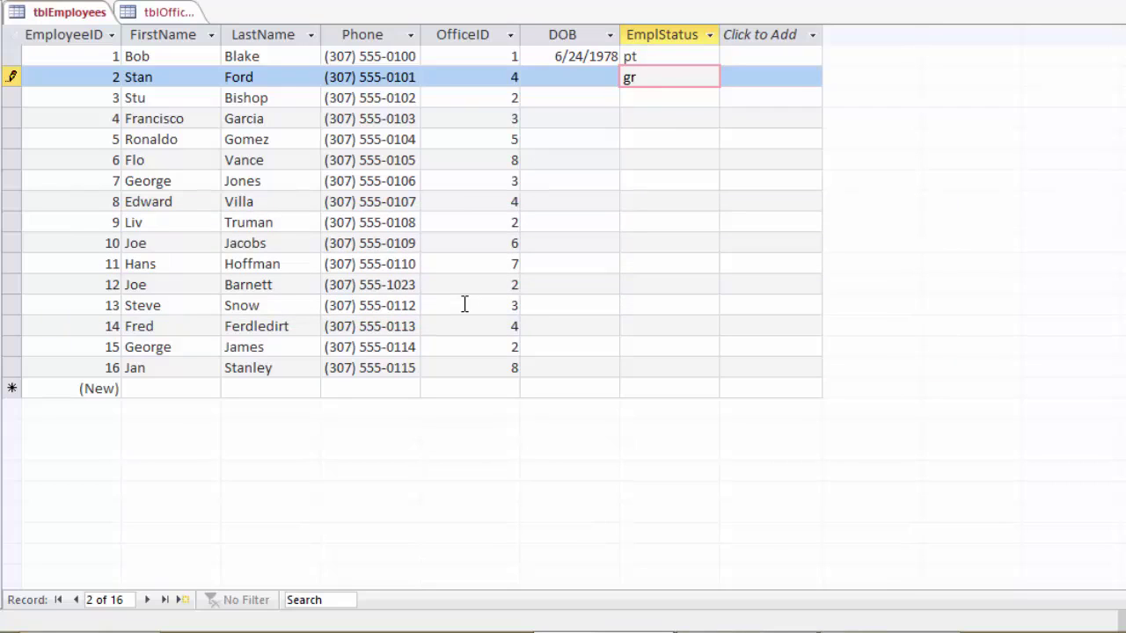
{"action": "key", "text": "Escape"}
- In Design View, paste the employment-status message into EmplStatus's Validation Text
{"action": "right_click", "coordinate": [72, 15]}
{"action": "left_click", "coordinate": [133, 113]}
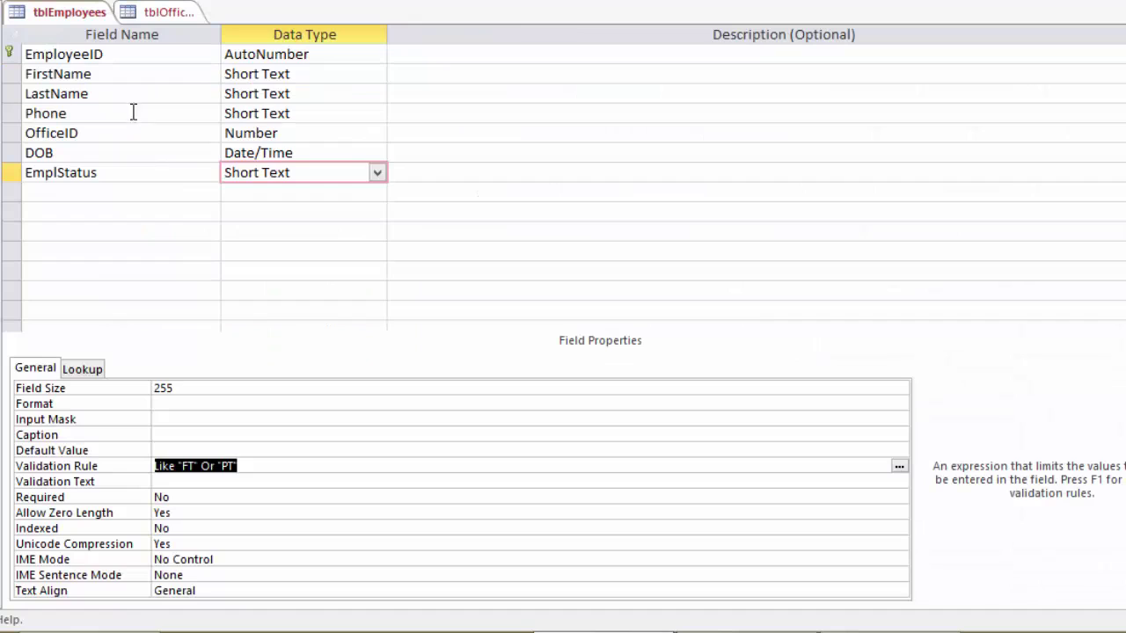
{"action": "left_click", "coordinate": [199, 486]}
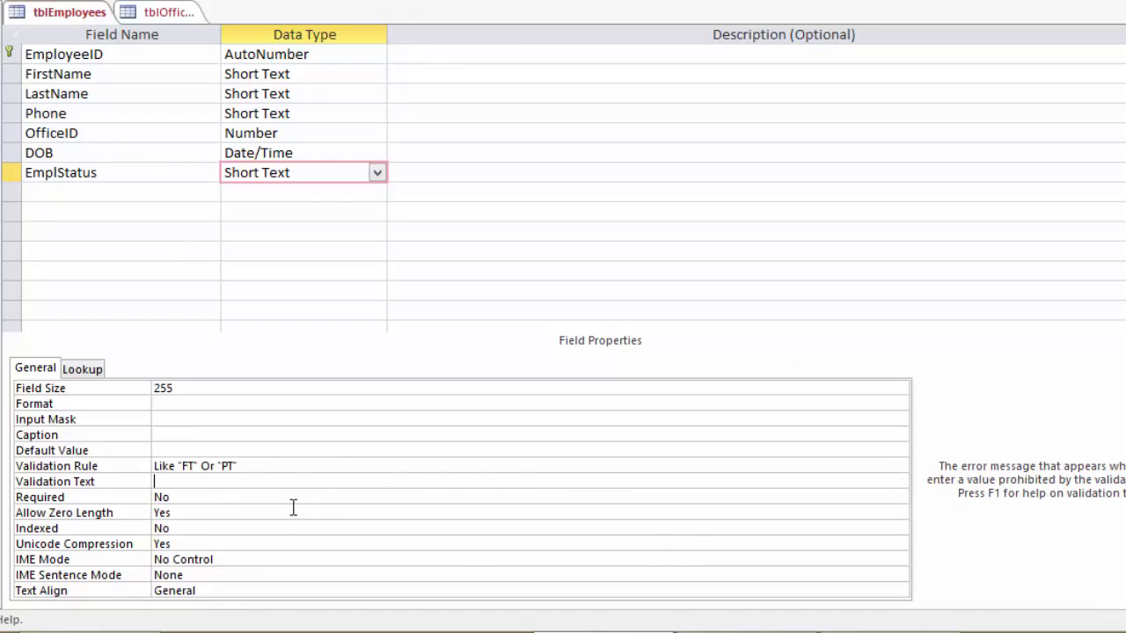
{"action": "type", "text": "Enter the employee's employment status: FT for full-time, PT for part-time."}
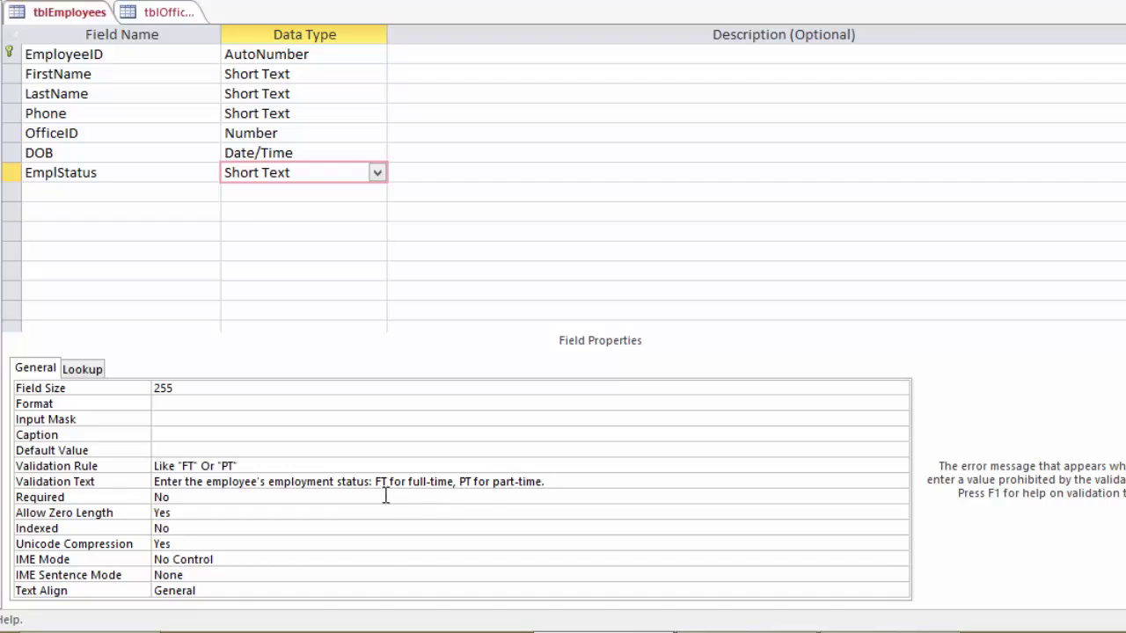
- Set EmplStatus format to > and field size 2, then save, accepting the data-loss warning
{"action": "left_click", "coordinate": [178, 404]}
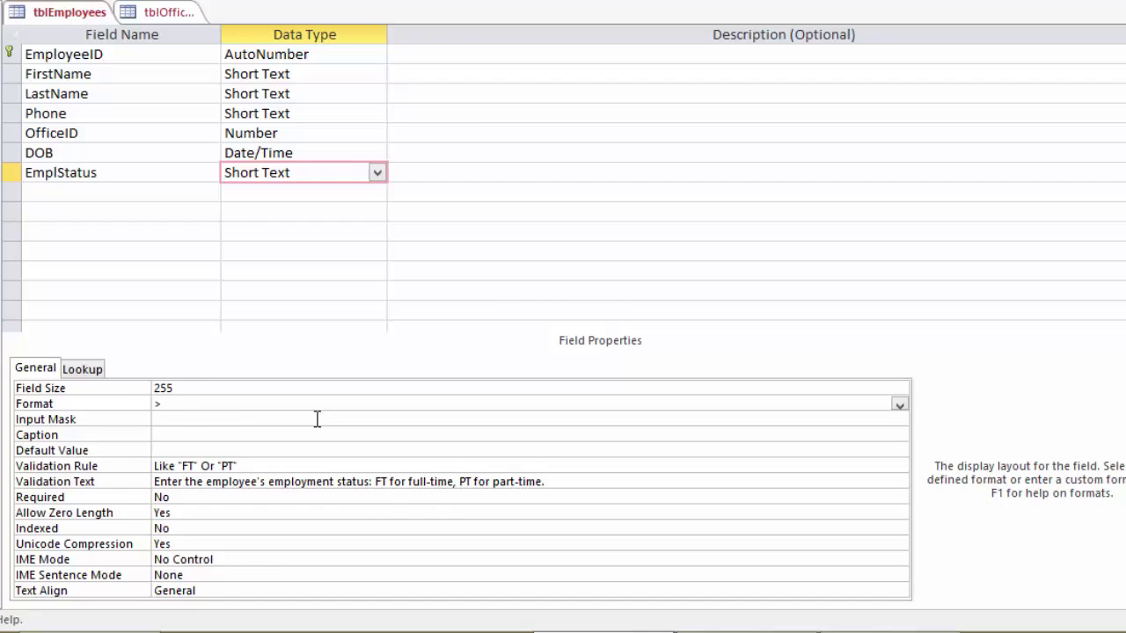
{"action": "double_click", "coordinate": [178, 388]}
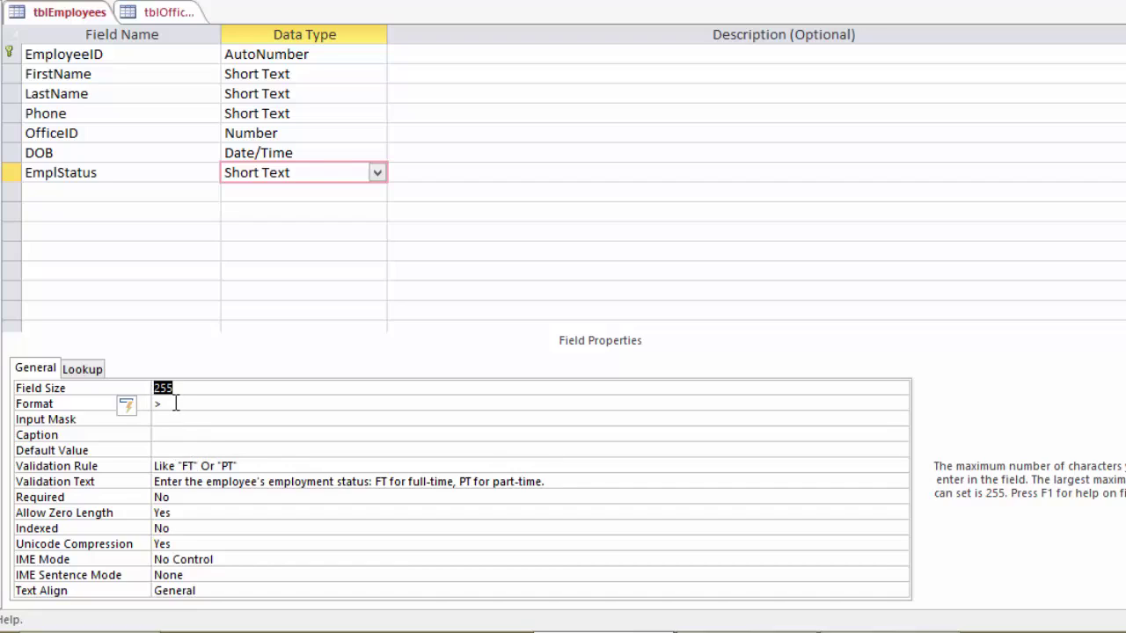
{"action": "type", "text": "2"}
{"action": "right_click", "coordinate": [77, 14]}
{"action": "left_click", "coordinate": [113, 26]}
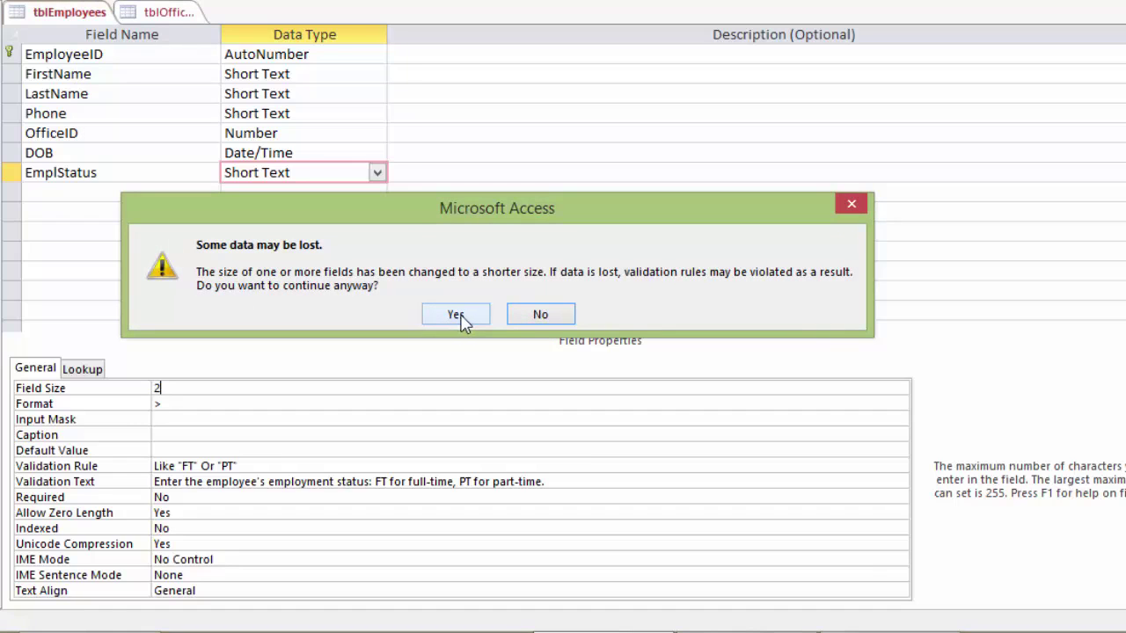
{"action": "left_click", "coordinate": [459, 319]}
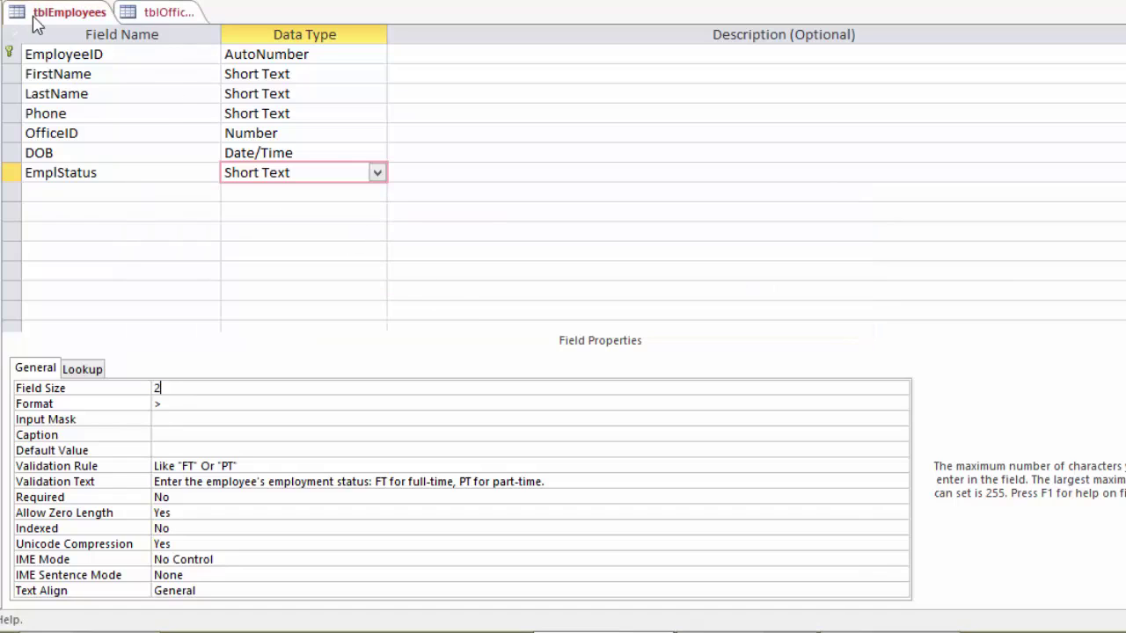
- Back in the datasheet, enter gy for employee 2 and dismiss the custom validation message
{"action": "right_click", "coordinate": [43, 17]}
{"action": "left_click", "coordinate": [117, 139]}
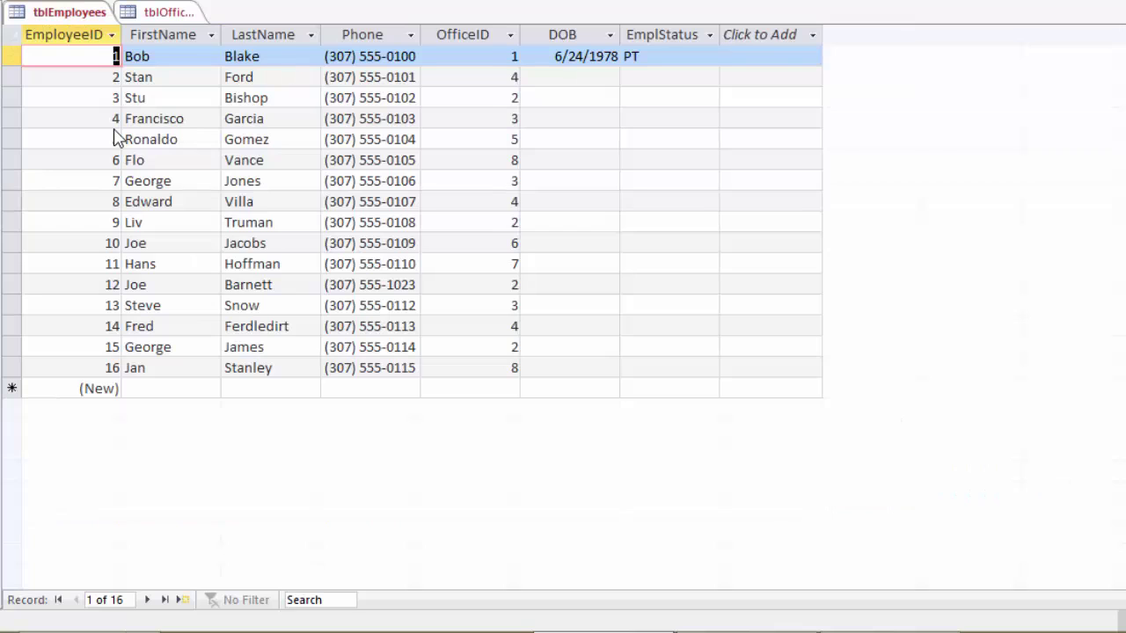
{"action": "left_click", "coordinate": [651, 77]}
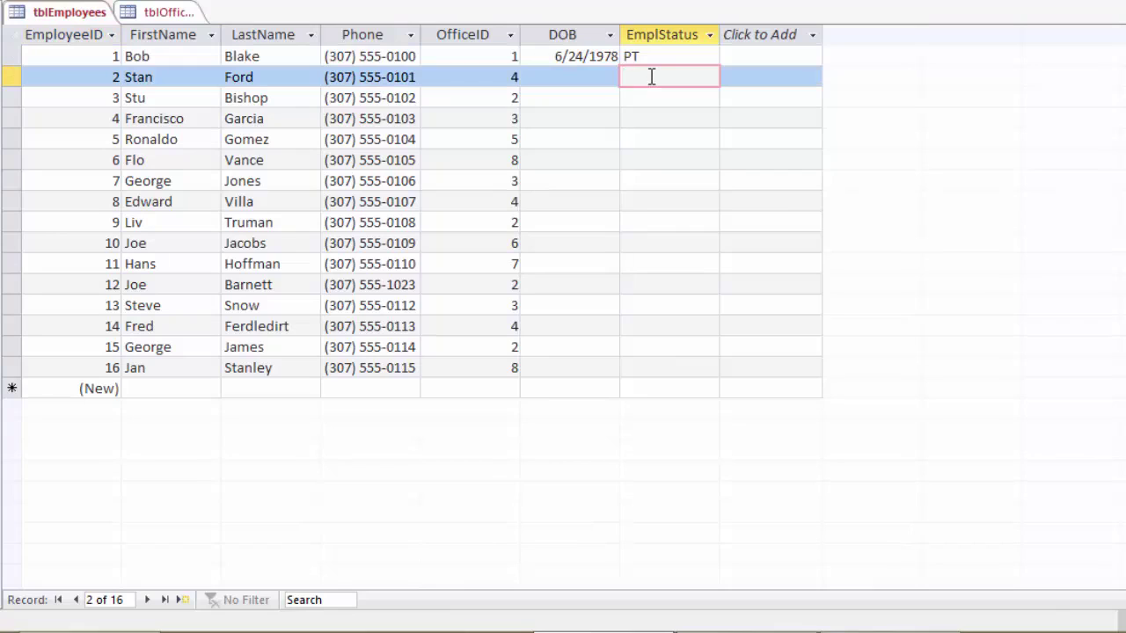
{"action": "type", "text": "gy"}
{"action": "key", "text": "Return"}
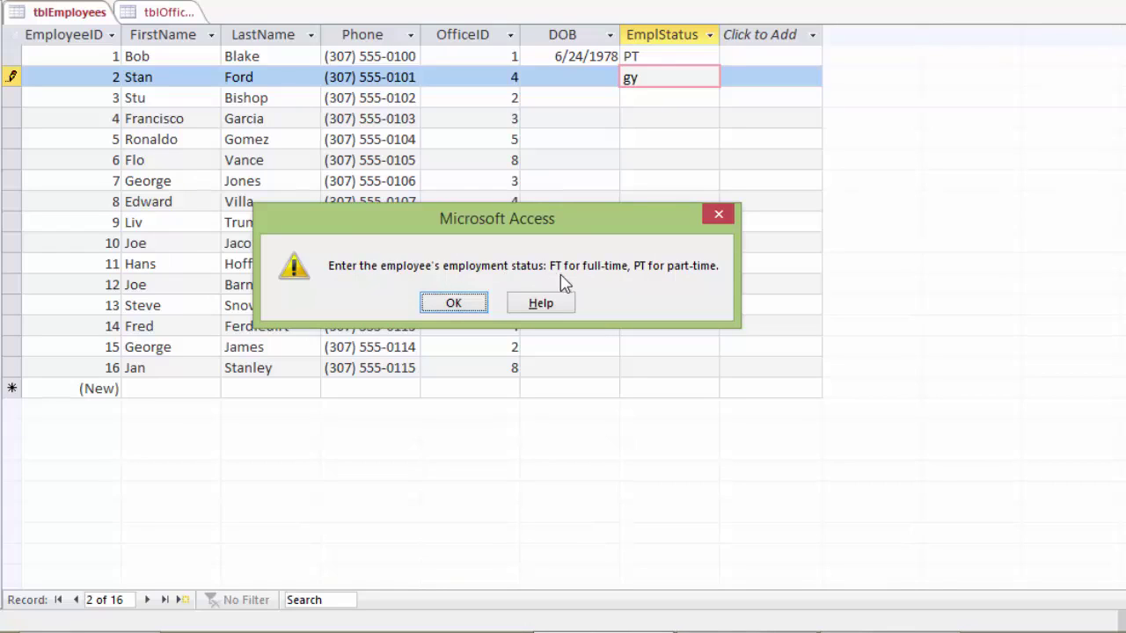
{"action": "left_click", "coordinate": [467, 306]}
- Enter EmplStatus values FT, PT and FT for employees 2–4
{"action": "left_click_drag", "start_coordinate": [657, 78], "coordinate": [621, 83]}
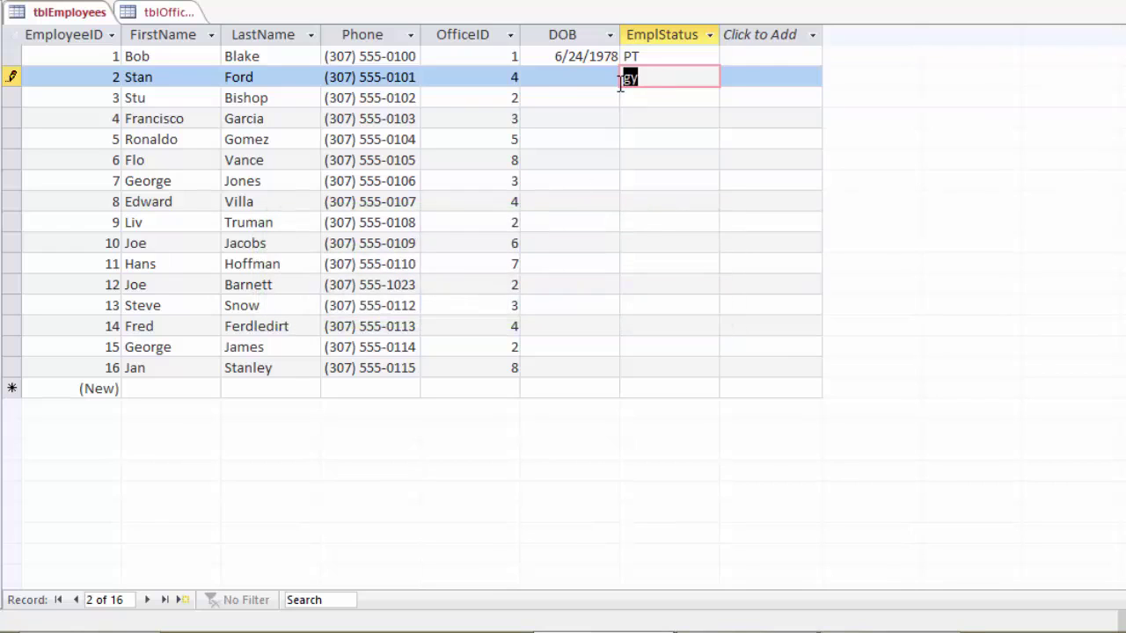
{"action": "type", "text": "ft"}
{"action": "key", "text": "Down"}
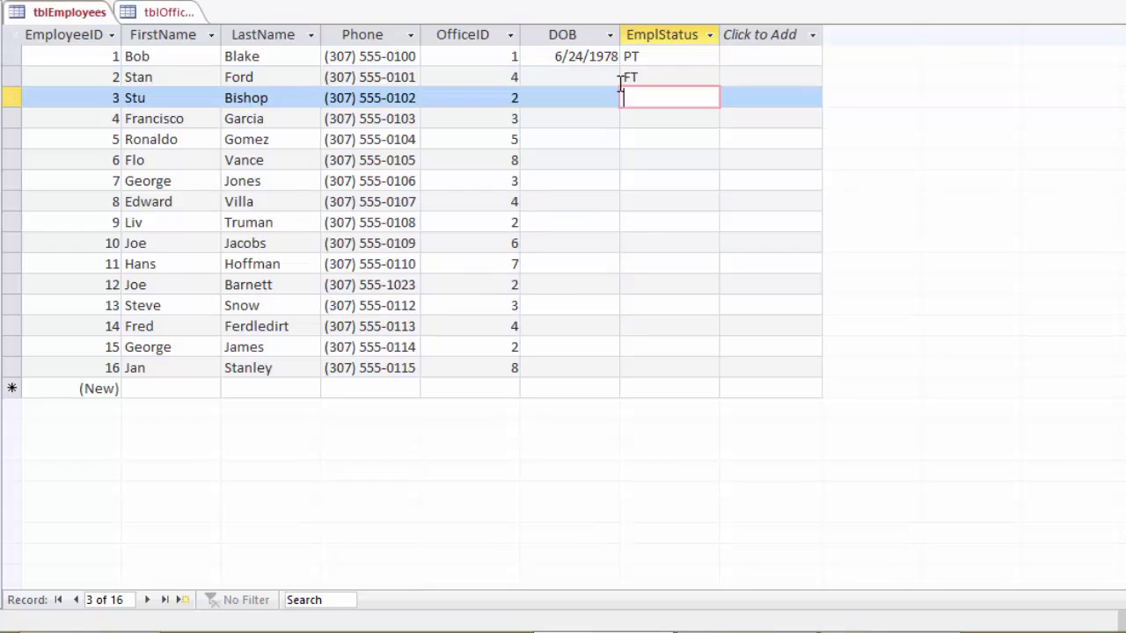
{"action": "type", "text": "pt"}
{"action": "key", "text": "Down"}
{"action": "type", "text": "ft"}
{"action": "key", "text": "Down"}
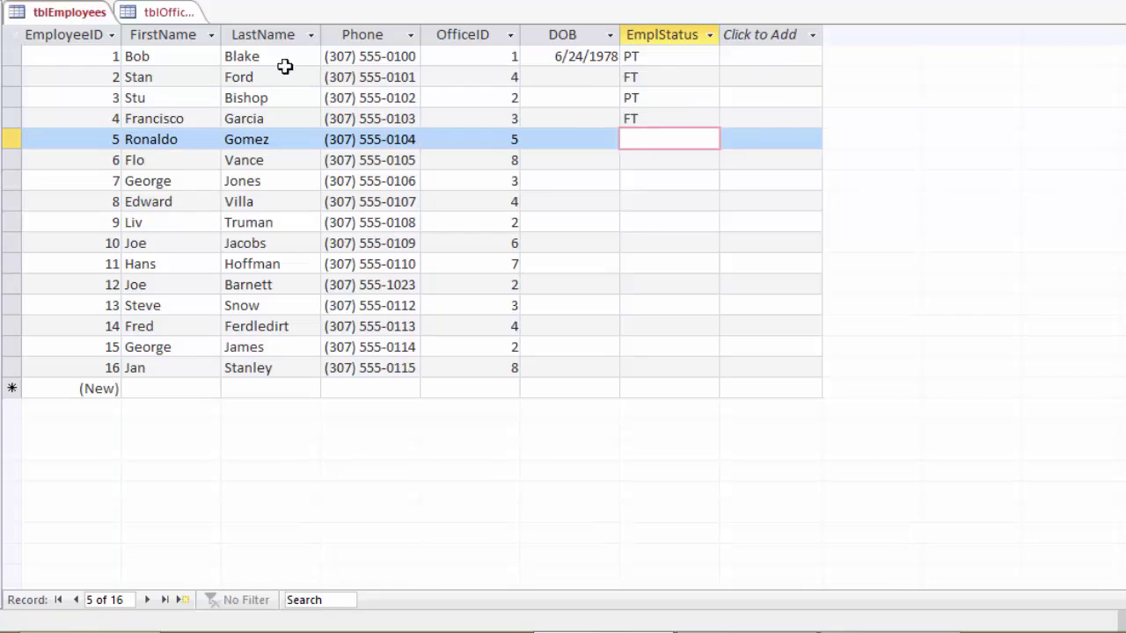
{"action": "right_click", "coordinate": [83, 16]}
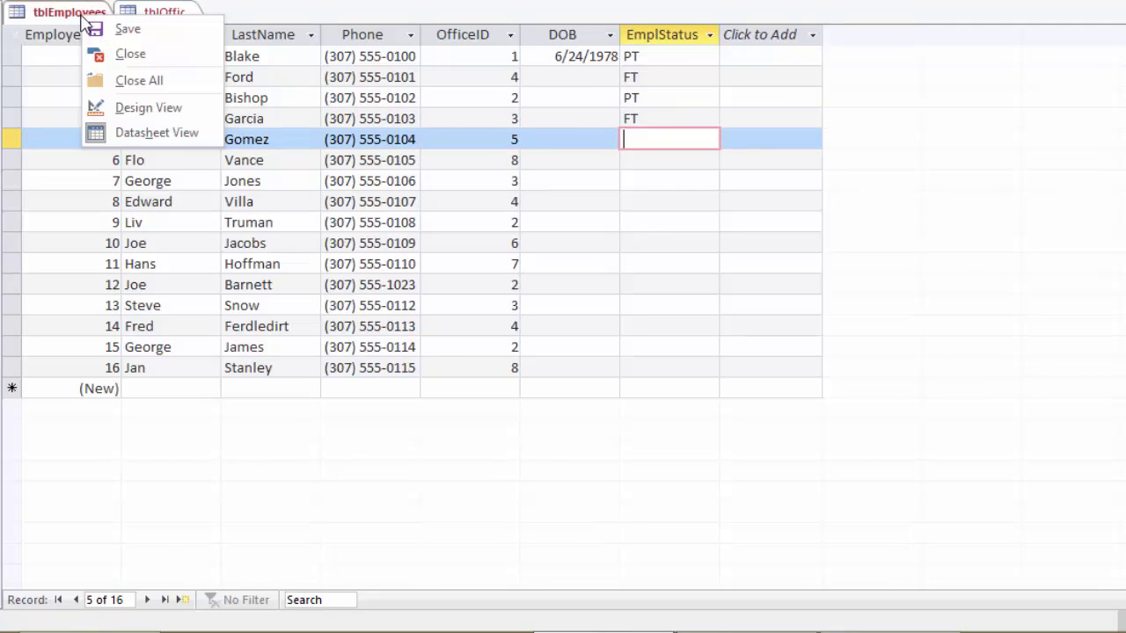
- In Design View, set the FirstName field's Required property to Yes
{"action": "left_click", "coordinate": [153, 109]}
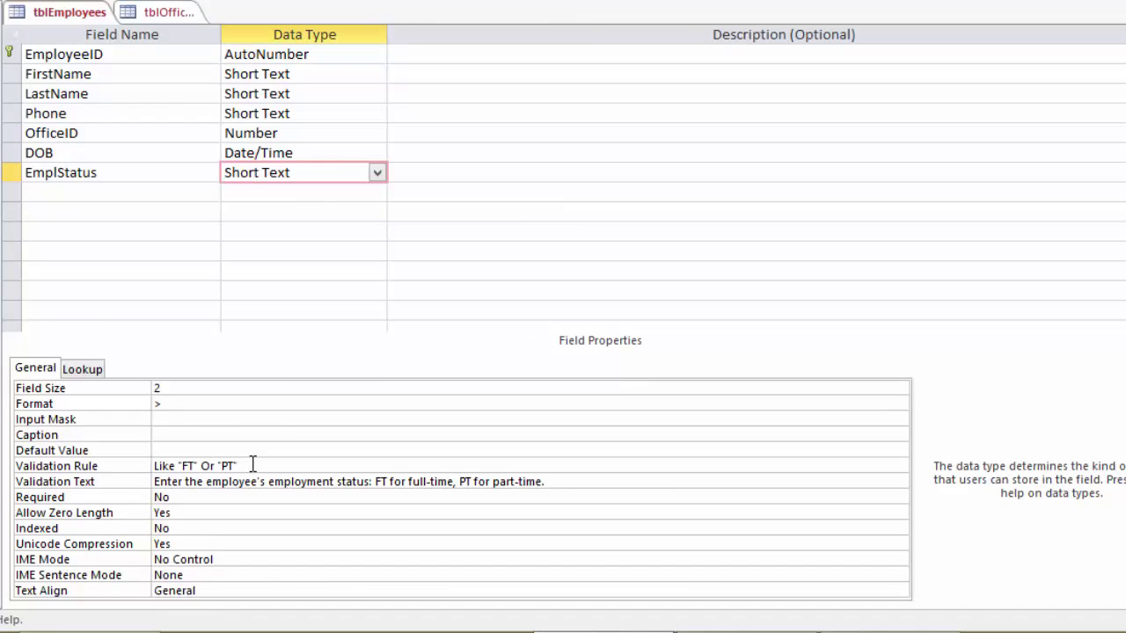
{"action": "left_click", "coordinate": [294, 74]}
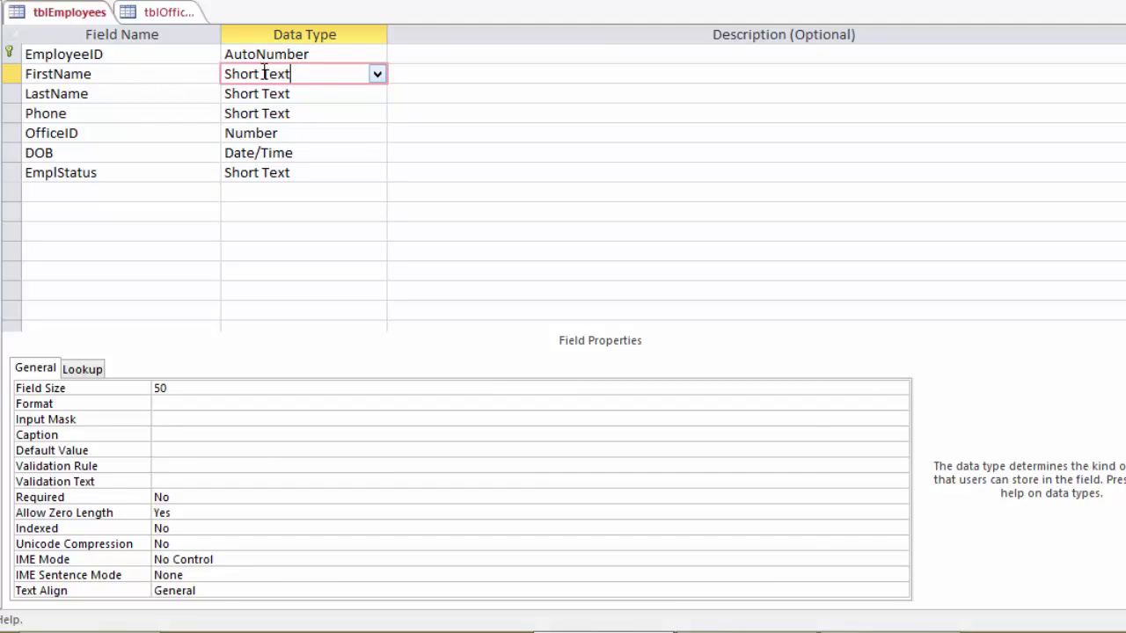
{"action": "left_click", "coordinate": [185, 497]}
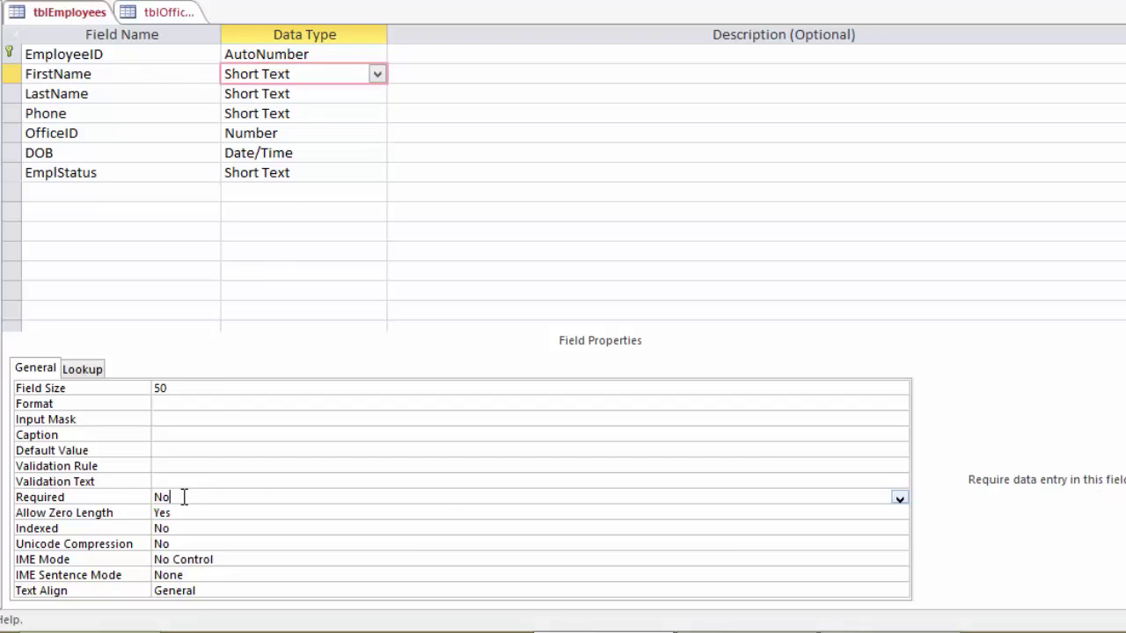
{"action": "left_click", "coordinate": [900, 499]}
{"action": "left_click", "coordinate": [356, 515]}
- Return to the datasheet, saving the table and accepting the data-integrity check
{"action": "right_click", "coordinate": [86, 19]}
{"action": "left_click", "coordinate": [155, 133]}
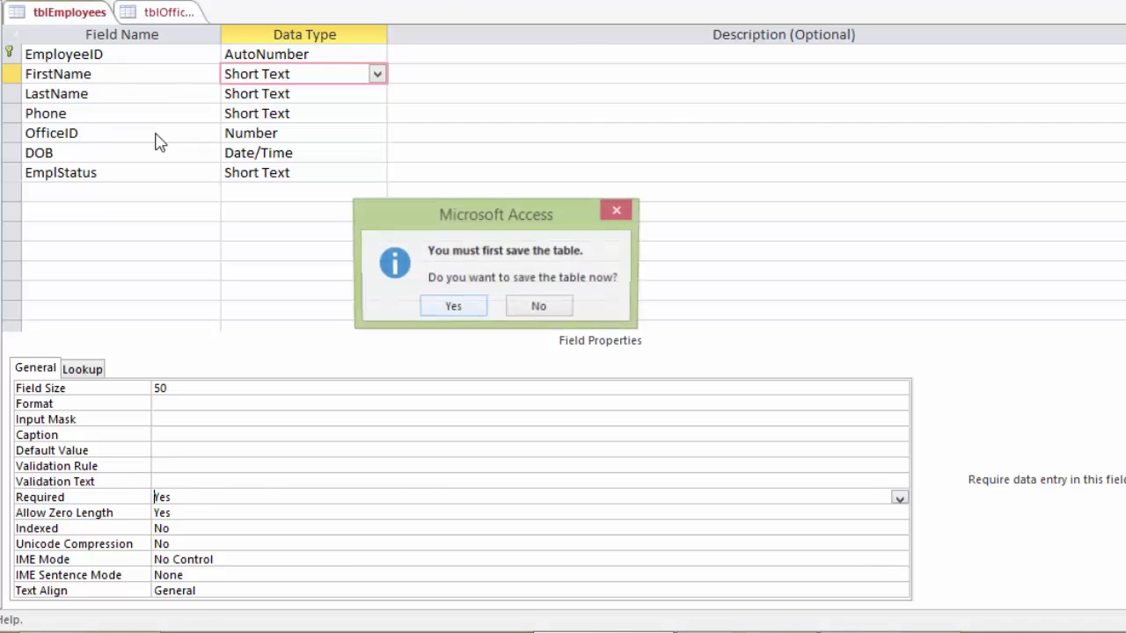
{"action": "left_click", "coordinate": [454, 309]}
{"action": "left_click", "coordinate": [411, 308]}
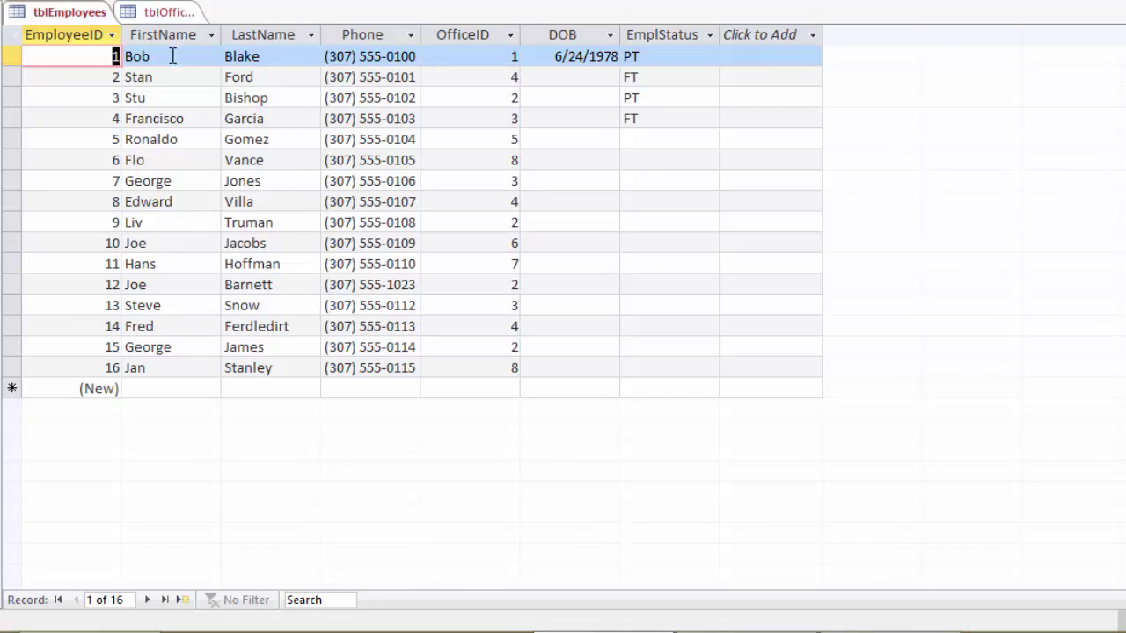
- Add an employee record with last name, phone, OfficeID 7, DOB 02/12/1986, status pt, no first name
{"action": "left_click", "coordinate": [158, 389]}
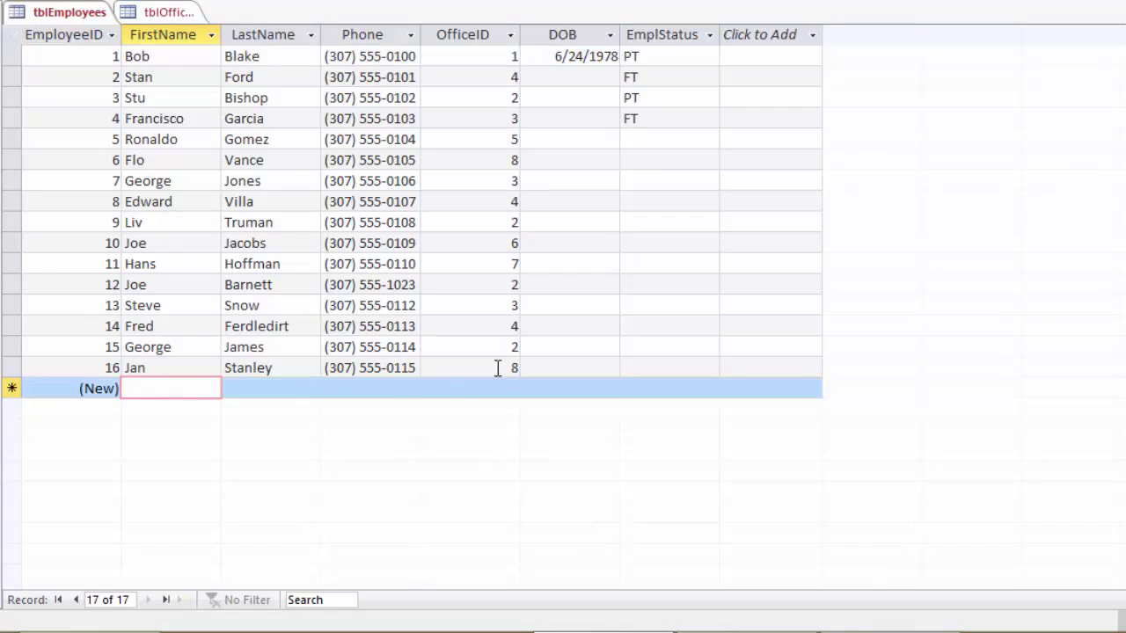
{"action": "key", "text": "Tab"}
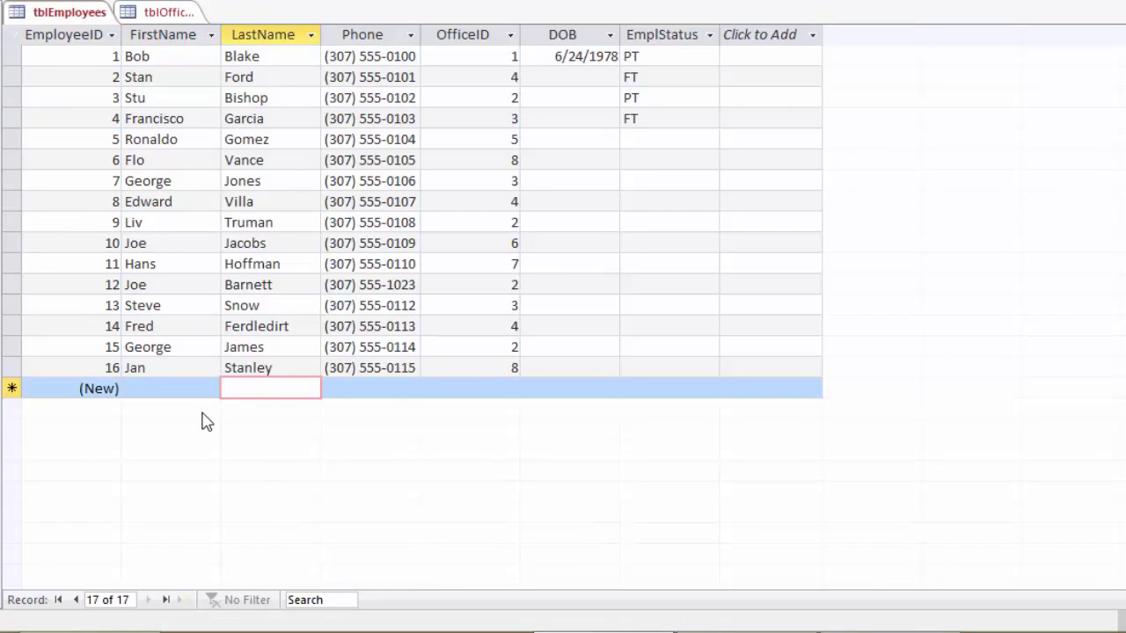
{"action": "type", "text": "Swan"}
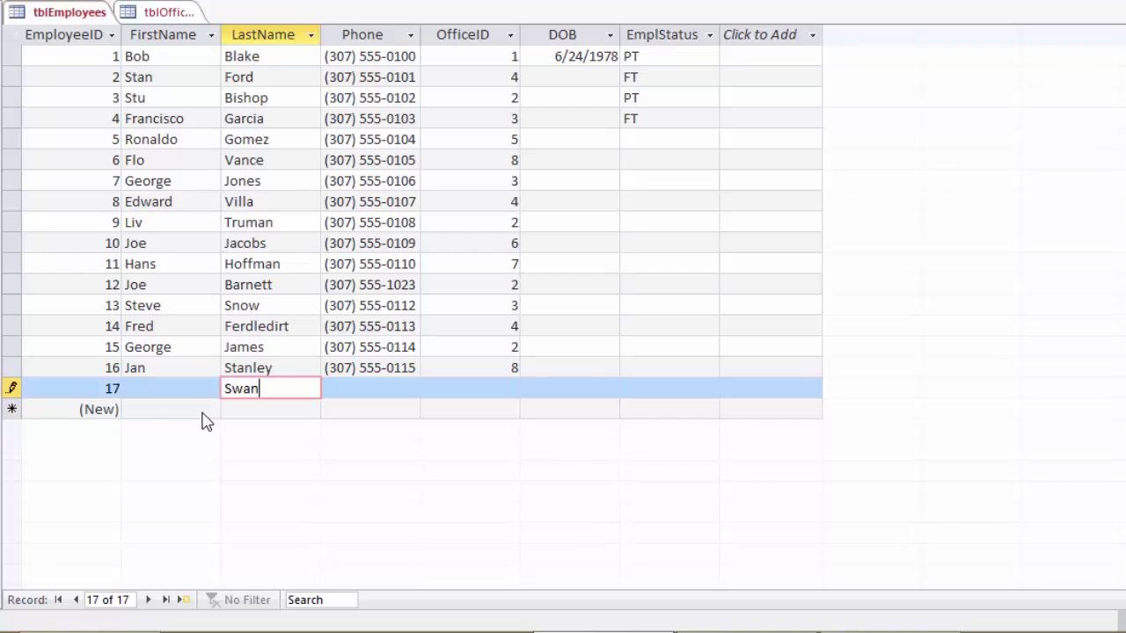
{"action": "key", "text": "Tab"}
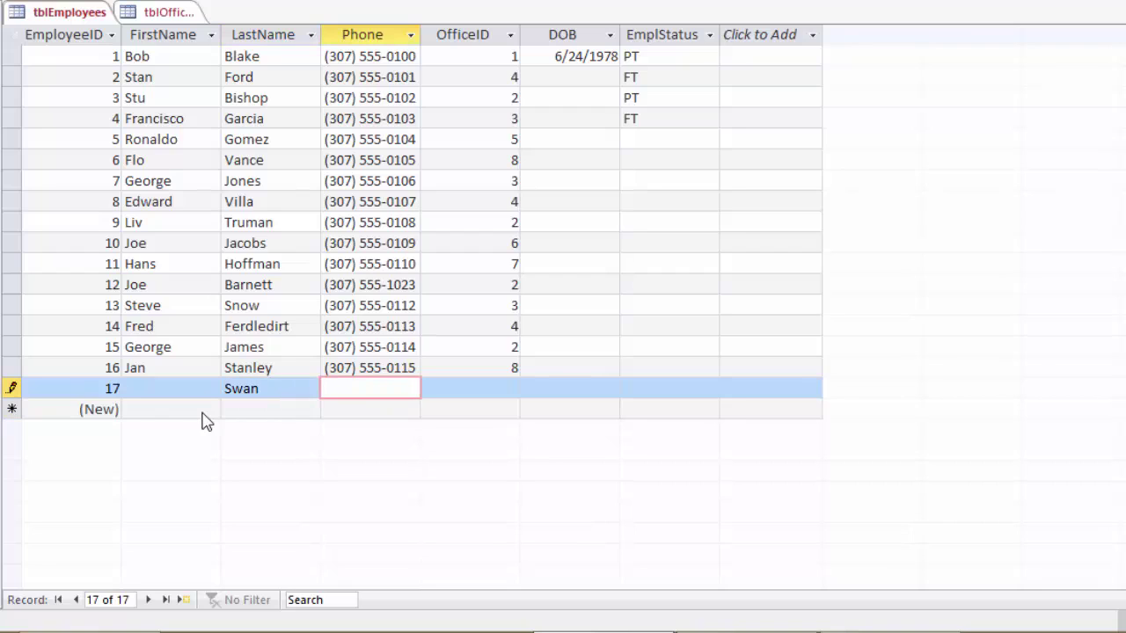
{"action": "type", "text": "307) 555-0116"}
{"action": "key", "text": "Tab"}
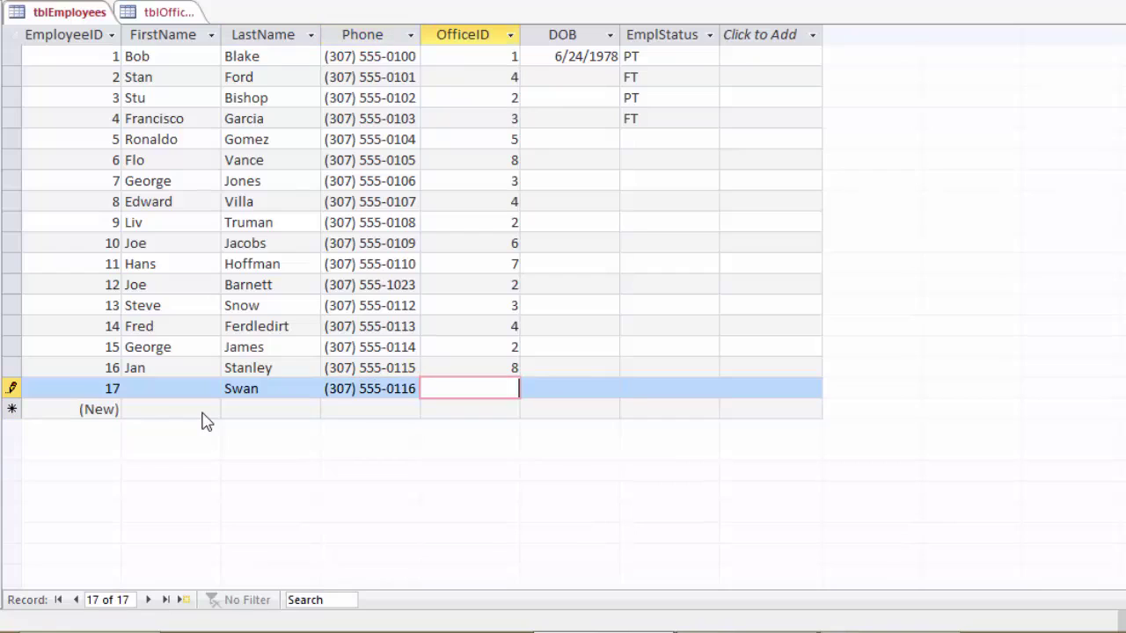
{"action": "type", "text": "7"}
{"action": "key", "text": "Tab"}
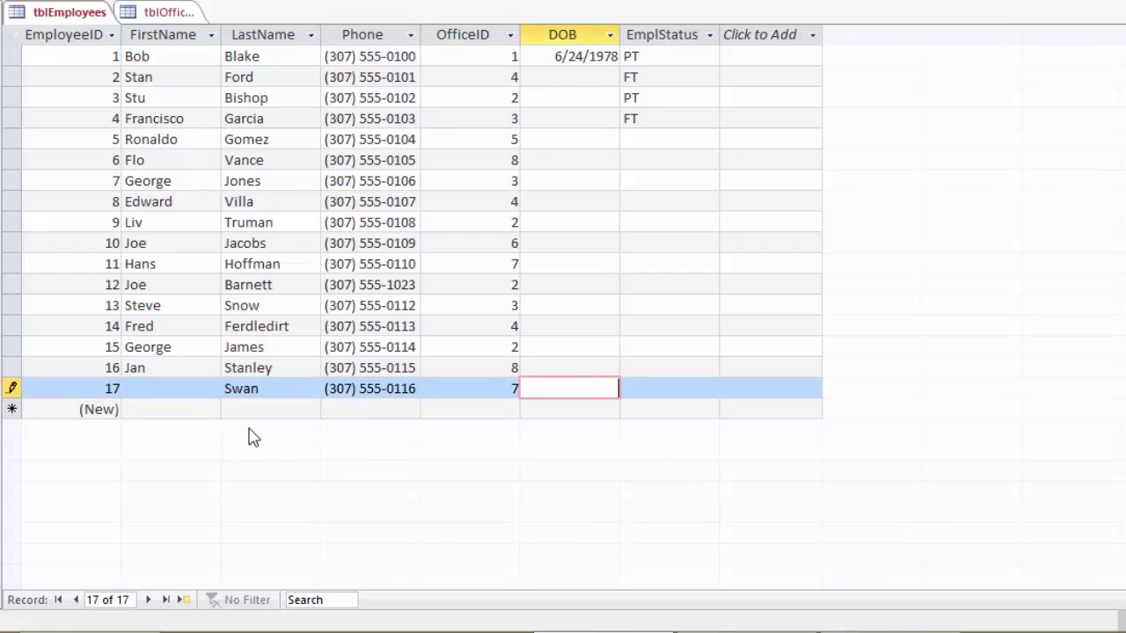
{"action": "type", "text": "02/12/1986"}
{"action": "key", "text": "Tab"}
{"action": "type", "text": "pt"}
{"action": "key", "text": "Tab"}
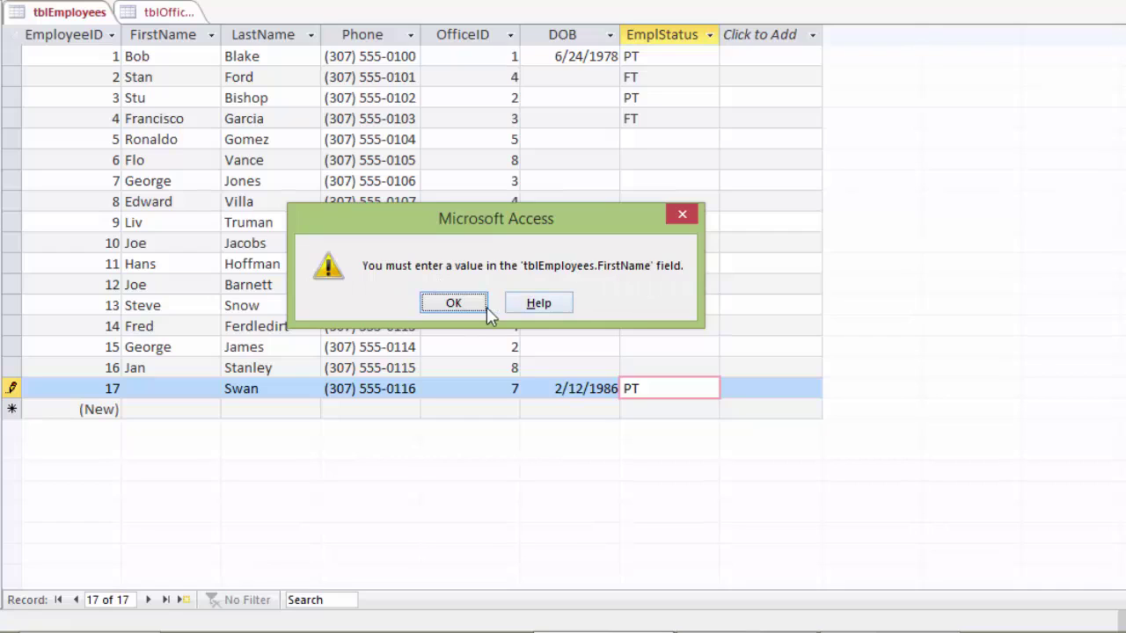
- Dismiss the required-field warning and fill in record 17's first name
{"action": "left_click", "coordinate": [453, 304]}
{"action": "left_click", "coordinate": [160, 389]}
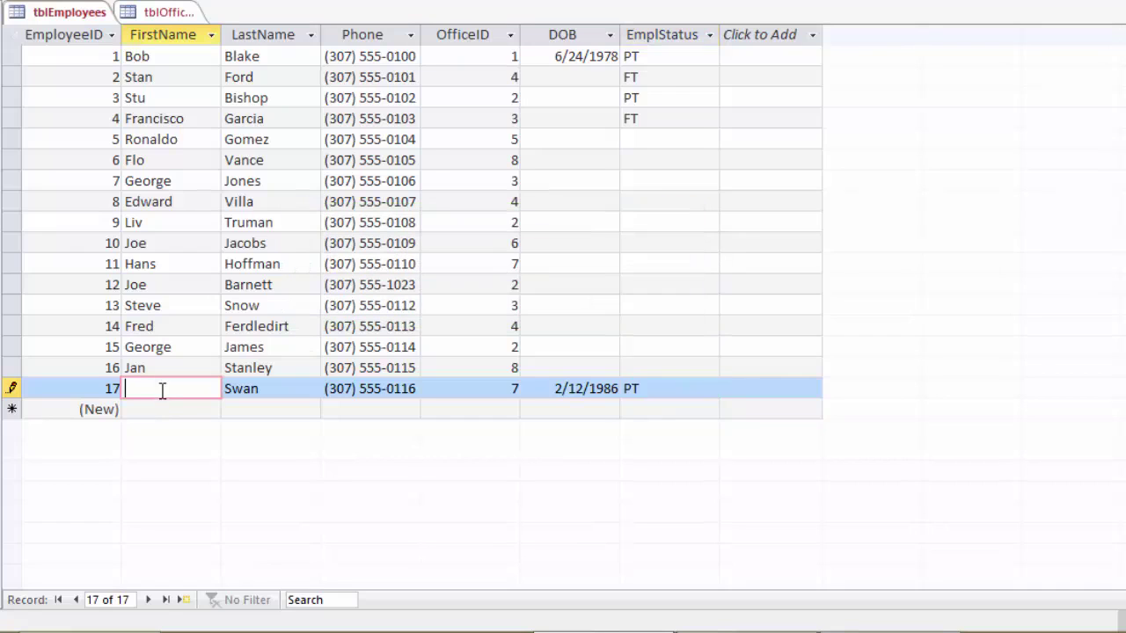
{"action": "type", "text": "Julie"}
{"action": "key", "text": "Tab"}
{"action": "key", "text": "Tab"}
{"action": "key", "text": "Tab"}
{"action": "key", "text": "Tab"}
{"action": "key", "text": "Tab"}
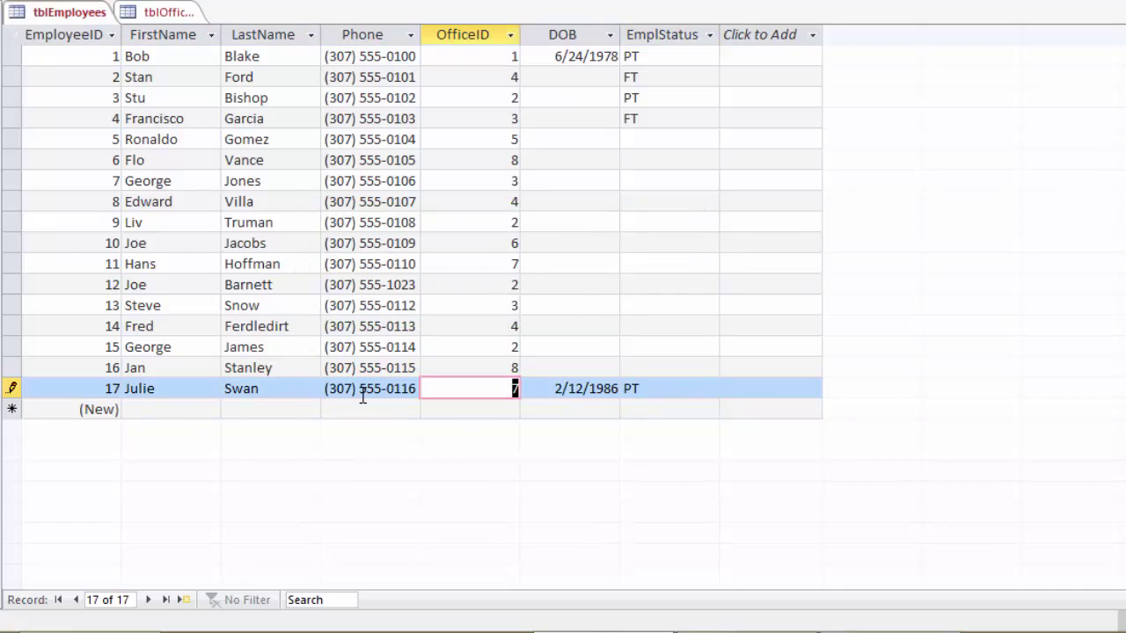
{"action": "key", "text": "Tab"}
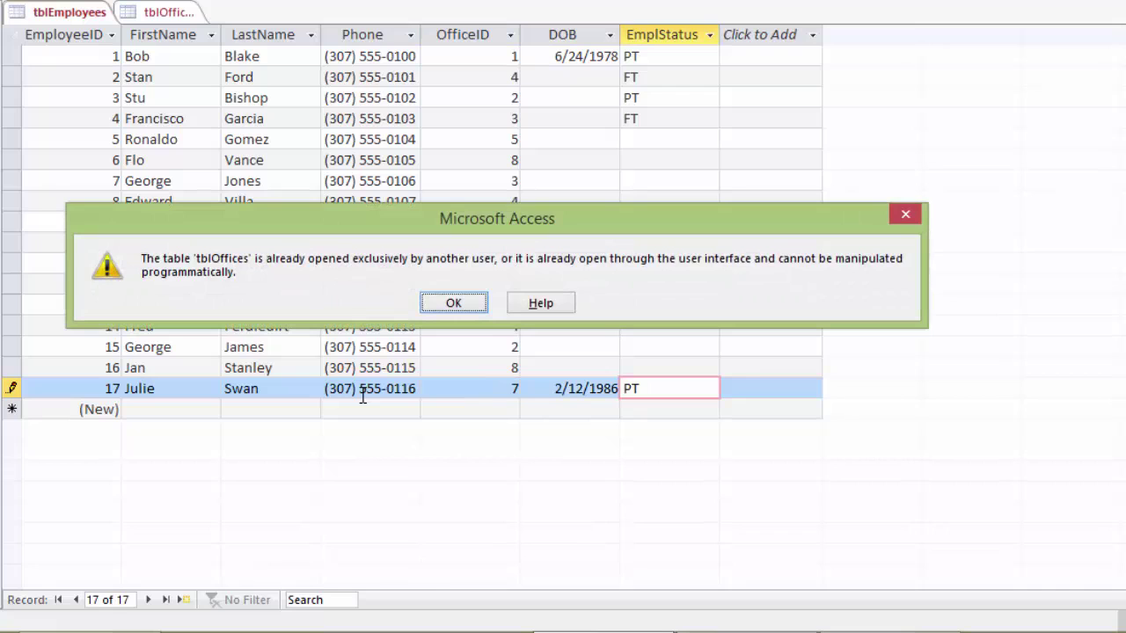
- Close the tblOffices design tab and save record 17 with EmplStatus PT
{"action": "left_click", "coordinate": [453, 303]}
{"action": "left_click", "coordinate": [158, 12]}
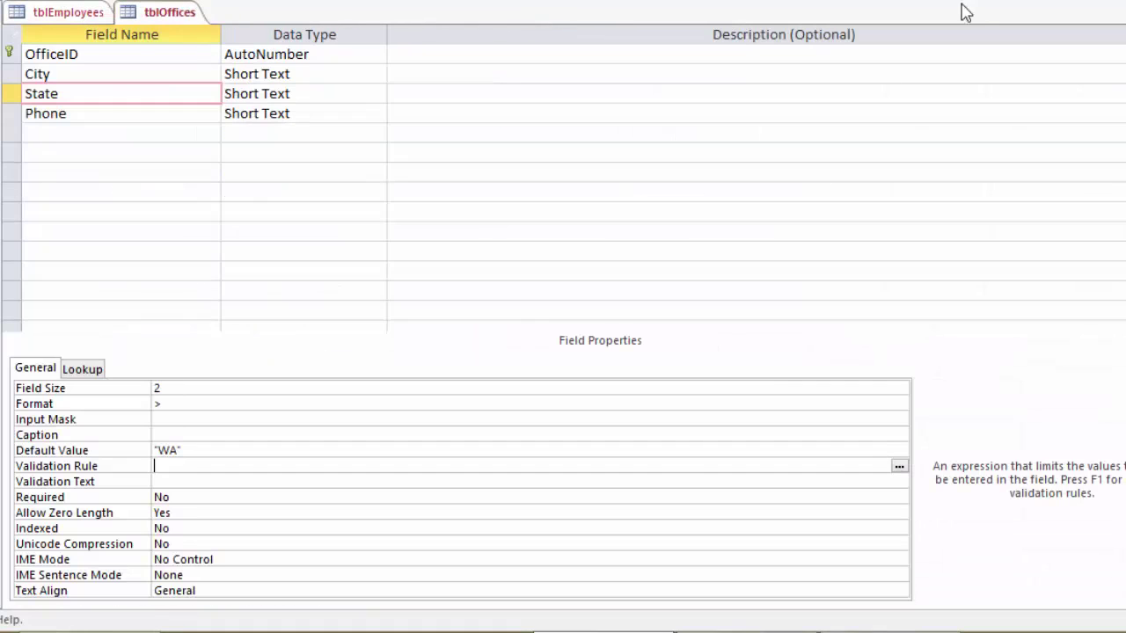
{"action": "key", "text": "ctrl+w"}
{"action": "type", "text": "pt"}
{"action": "key", "text": "Tab"}
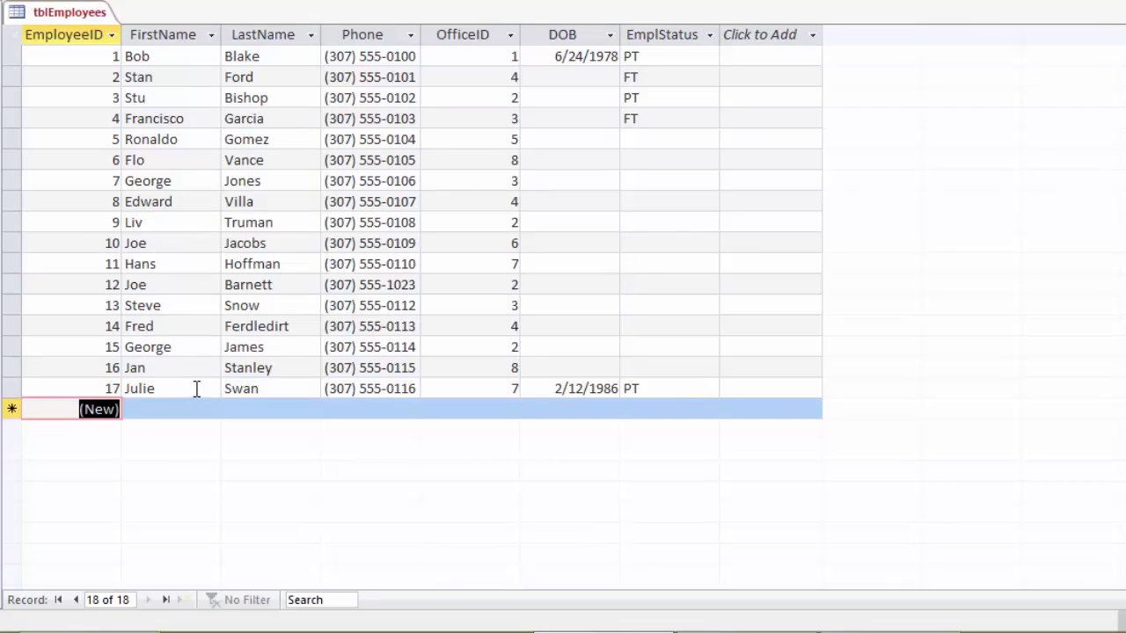
- In Design View, set FirstName Required to No, with rule Is Not Null and text 'Please enter a first name.'
{"action": "right_click", "coordinate": [61, 16]}
{"action": "left_click", "coordinate": [141, 121]}
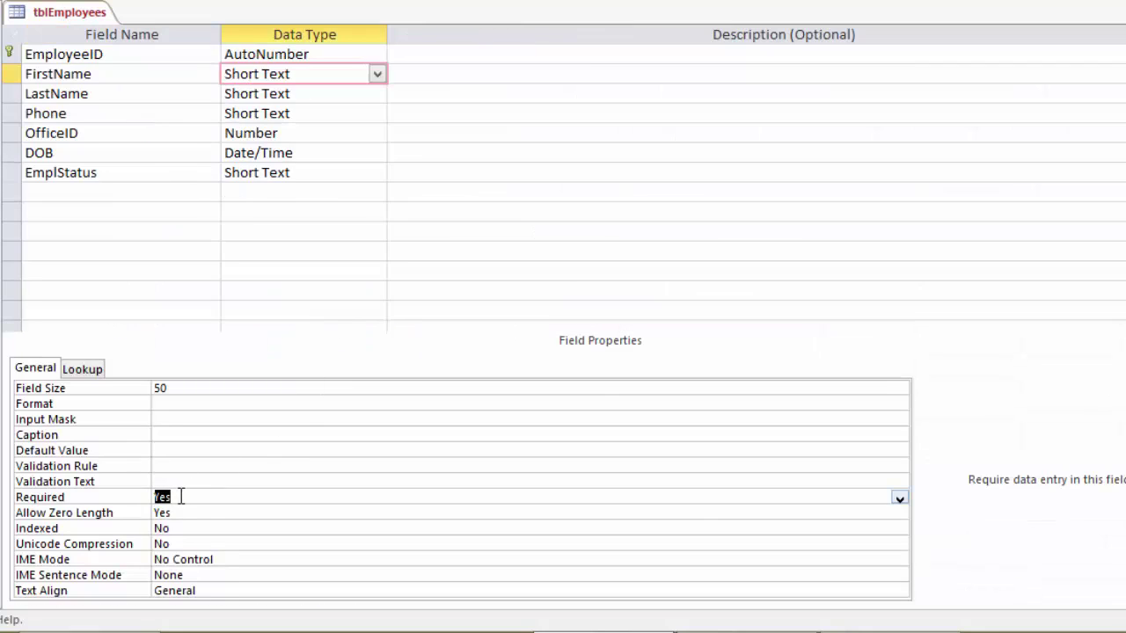
{"action": "left_click", "coordinate": [901, 499]}
{"action": "left_click", "coordinate": [570, 528]}
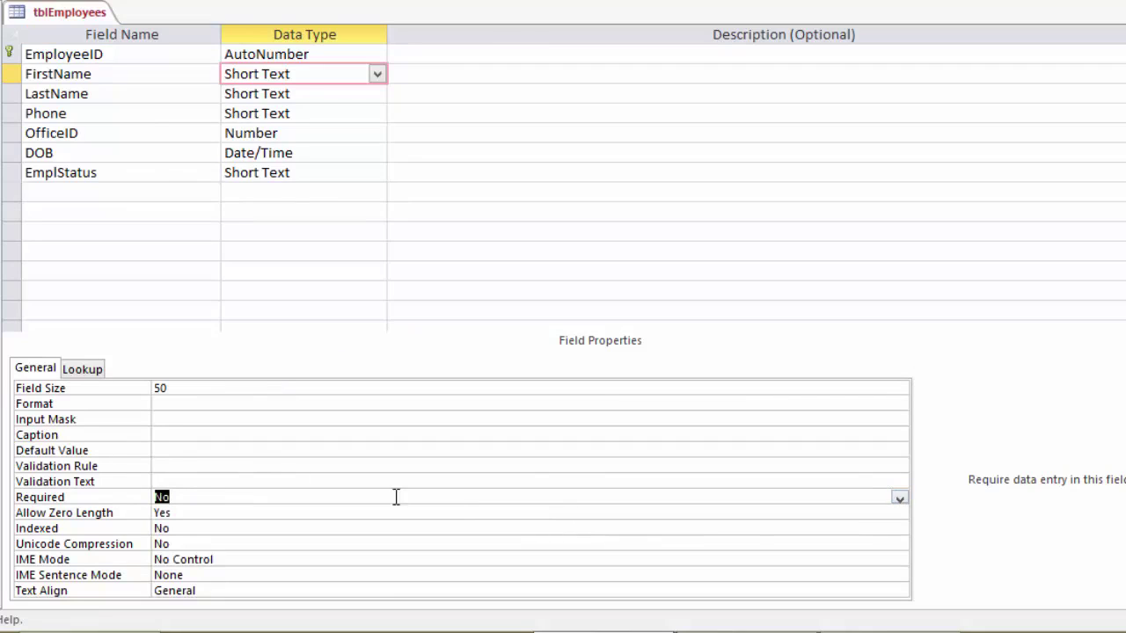
{"action": "left_click", "coordinate": [178, 466]}
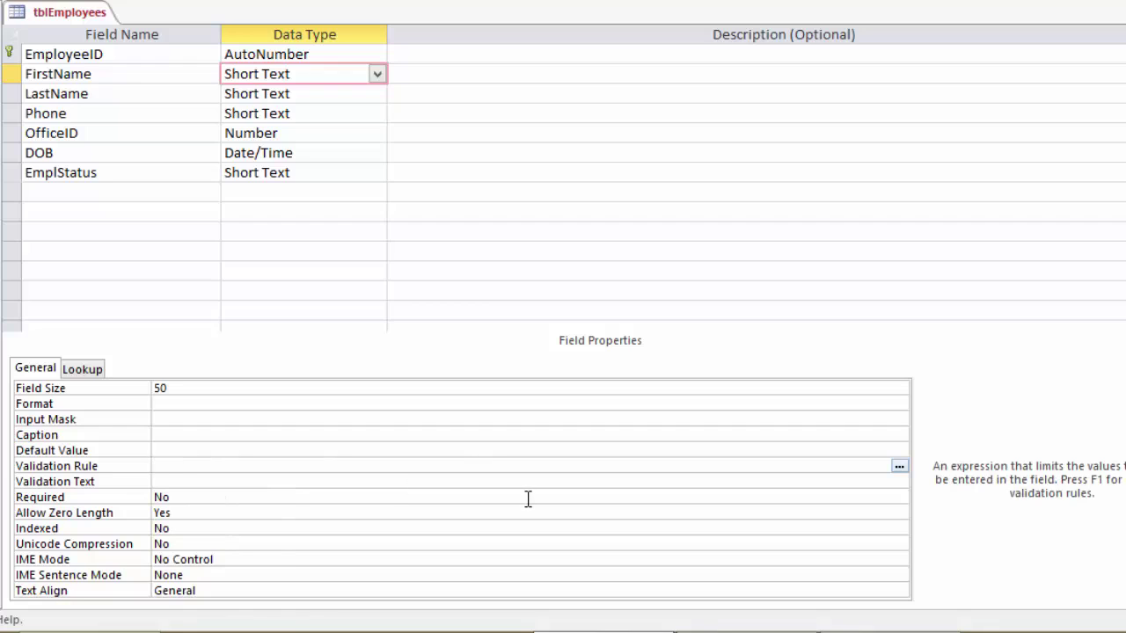
{"action": "type", "text": "IS NOT NULL"}
{"action": "left_click", "coordinate": [295, 479]}
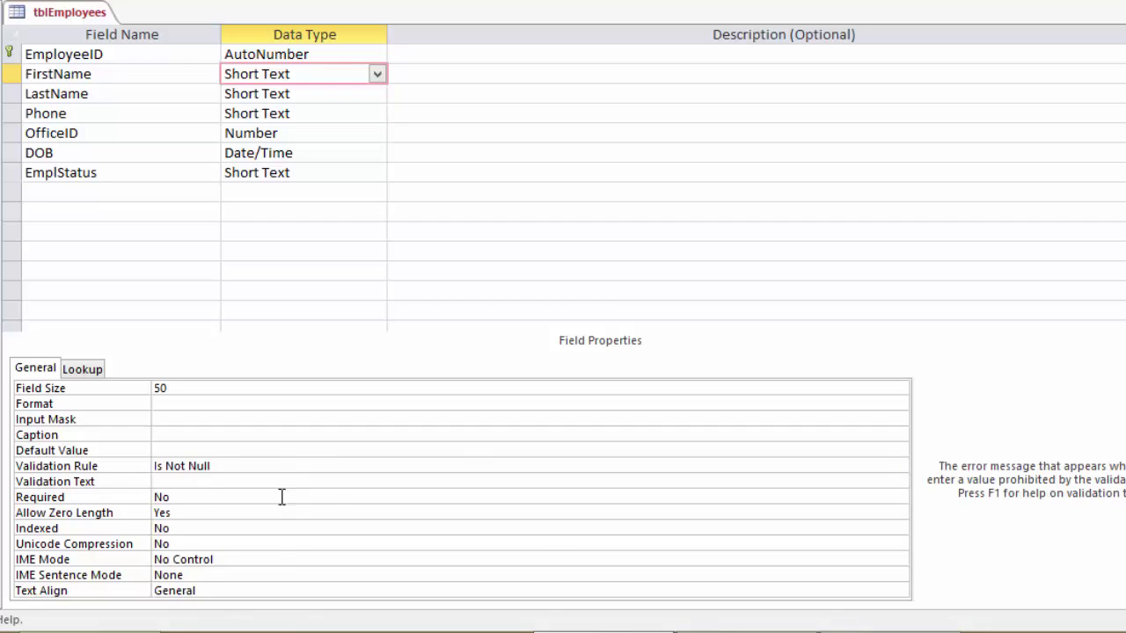
{"action": "type", "text": "Plea"}
{"action": "type", "text": "se enter "}
{"action": "type", "text": "a Na"}
{"action": "type", "text": "first "}
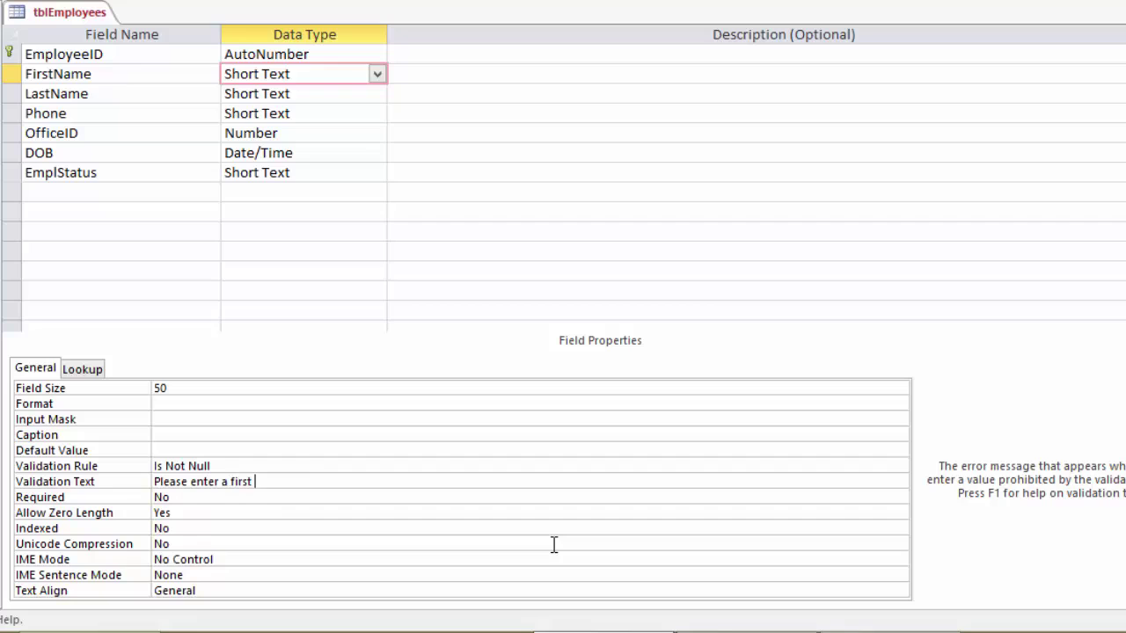
{"action": "type", "text": "name."}
- Return to Datasheet View, saving the table and testing existing data against the new rules
{"action": "right_click", "coordinate": [51, 14]}
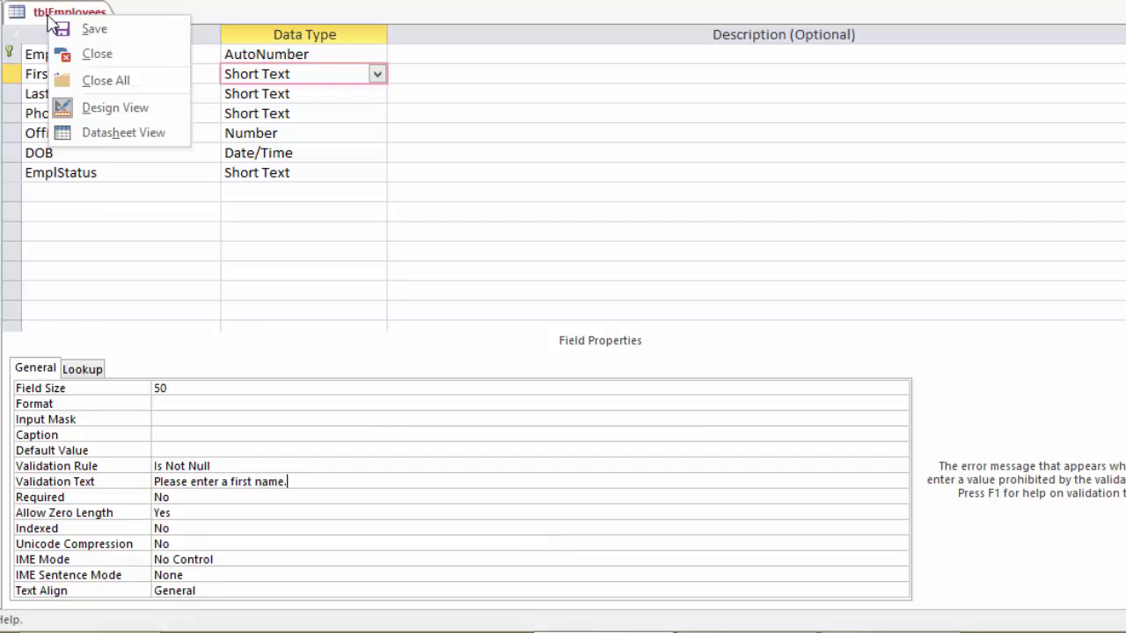
{"action": "left_click", "coordinate": [109, 138]}
{"action": "left_click", "coordinate": [455, 309]}
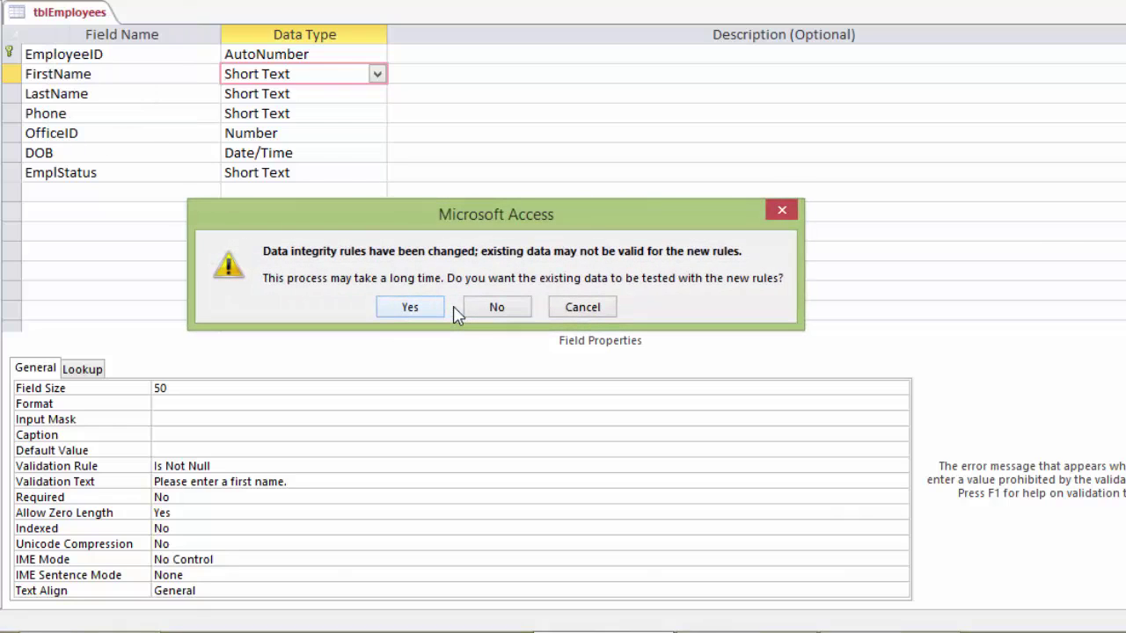
{"action": "left_click", "coordinate": [415, 314]}
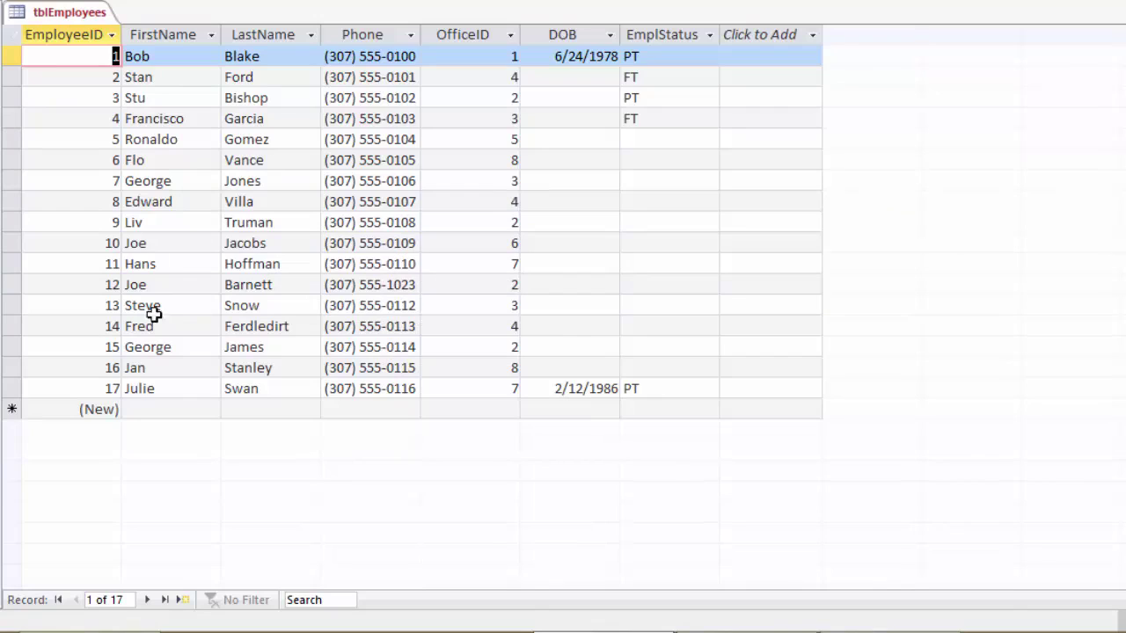
- Enter new record 18's last name and phone number with OfficeID 4, leaving first name blank
{"action": "left_click", "coordinate": [156, 408]}
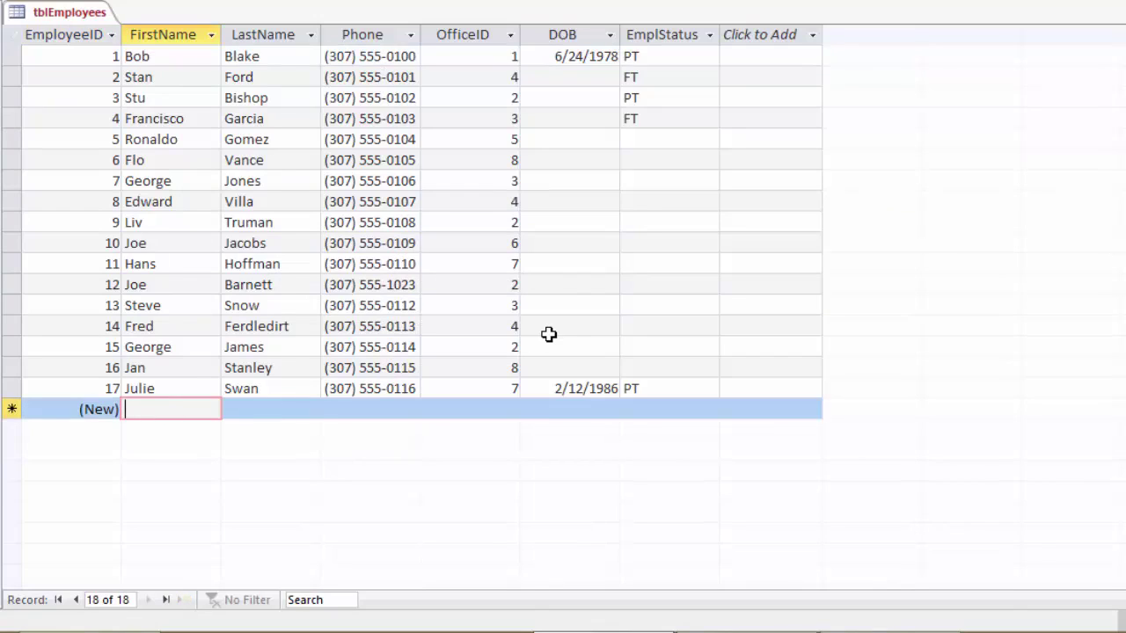
{"action": "key", "text": "Tab"}
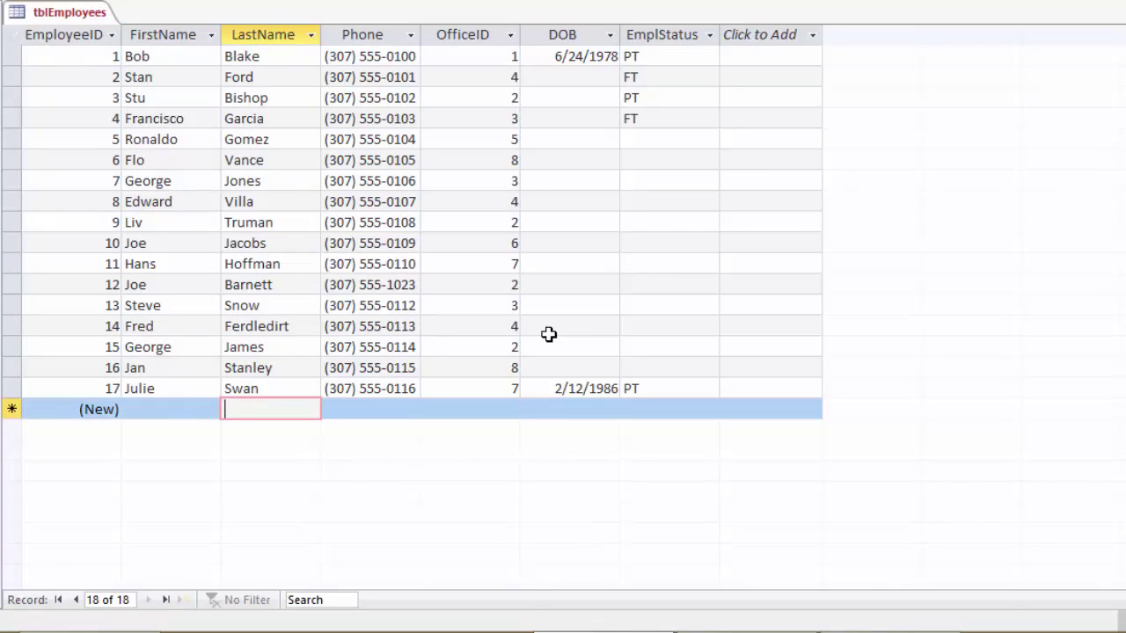
{"action": "type", "text": "swan"}
{"action": "key", "text": "Tab"}
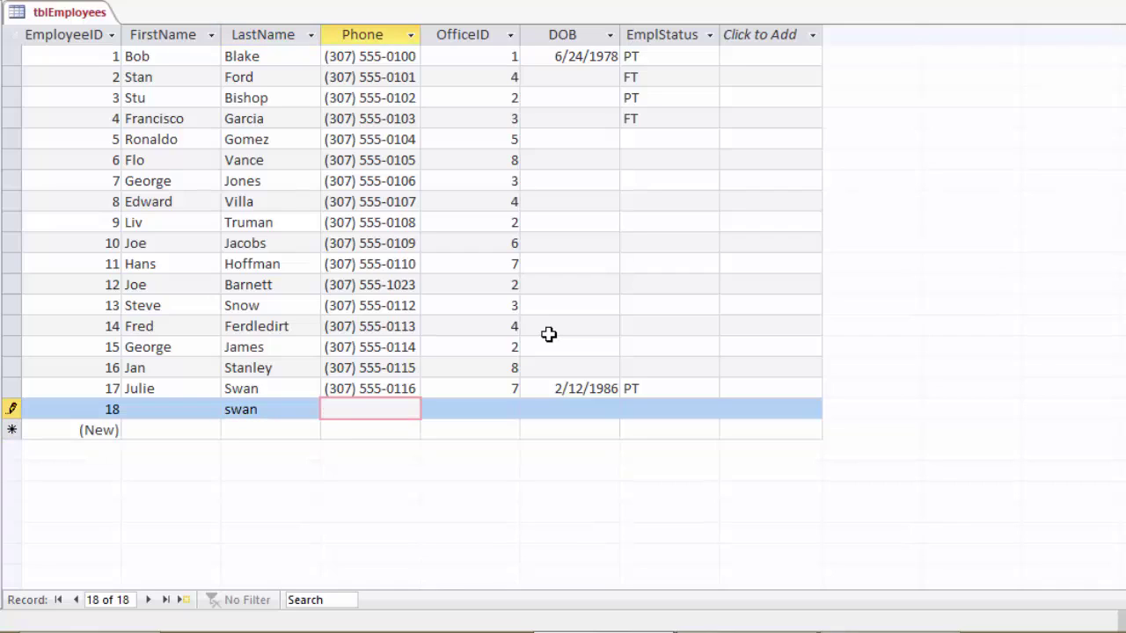
{"action": "type", "text": "307) 555-0117"}
{"action": "key", "text": "Tab"}
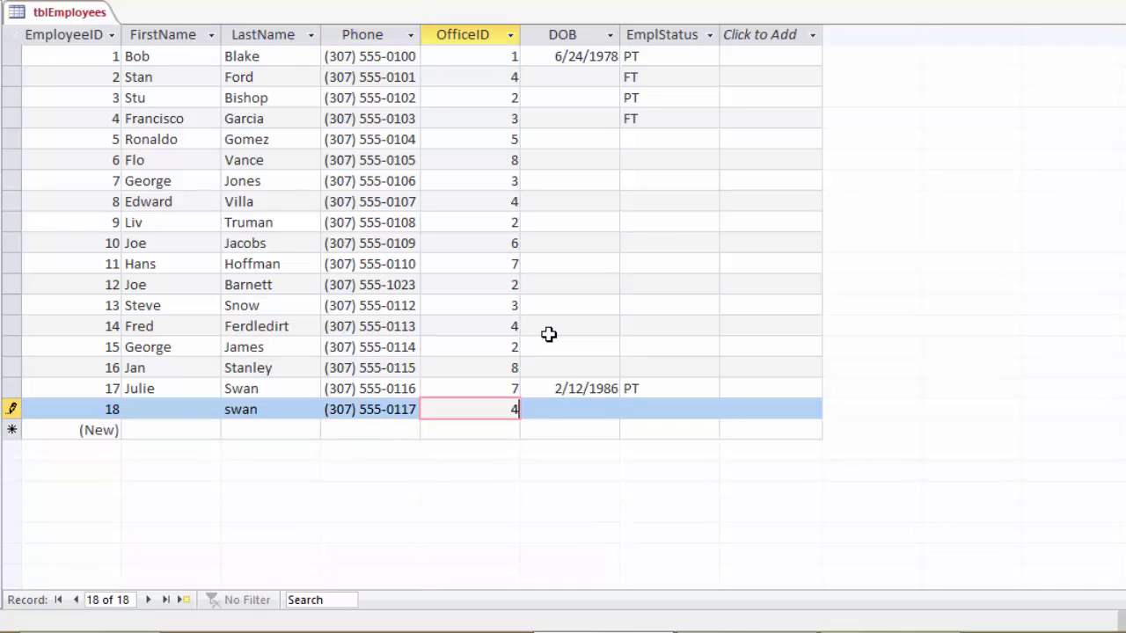
{"action": "key", "text": "Tab"}
{"action": "key", "text": "Tab"}
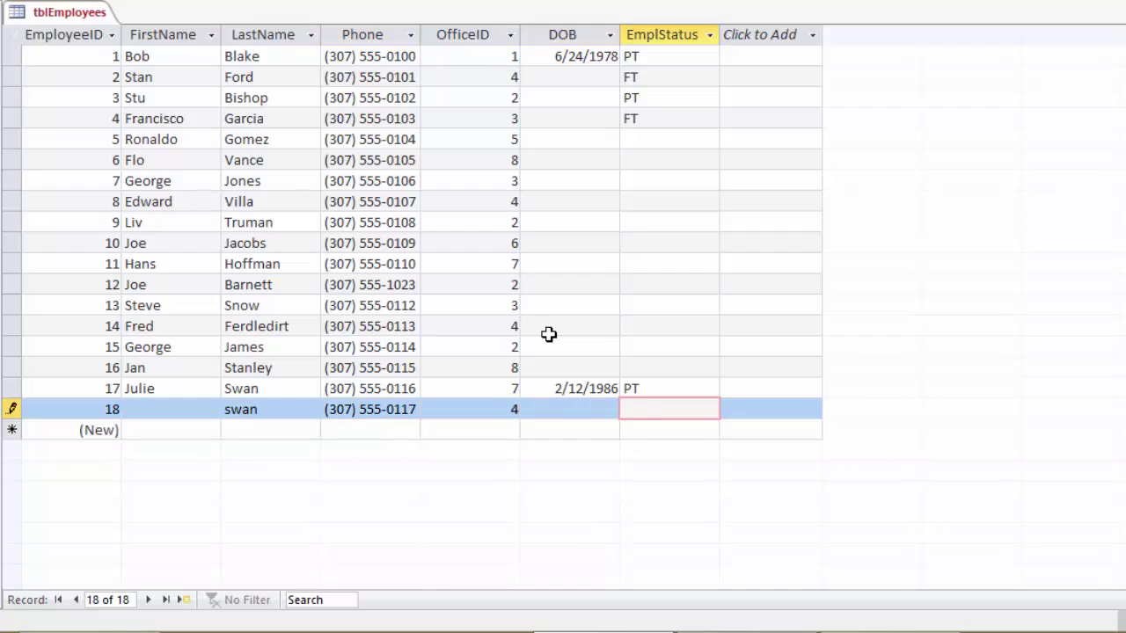
{"action": "key", "text": "Tab"}
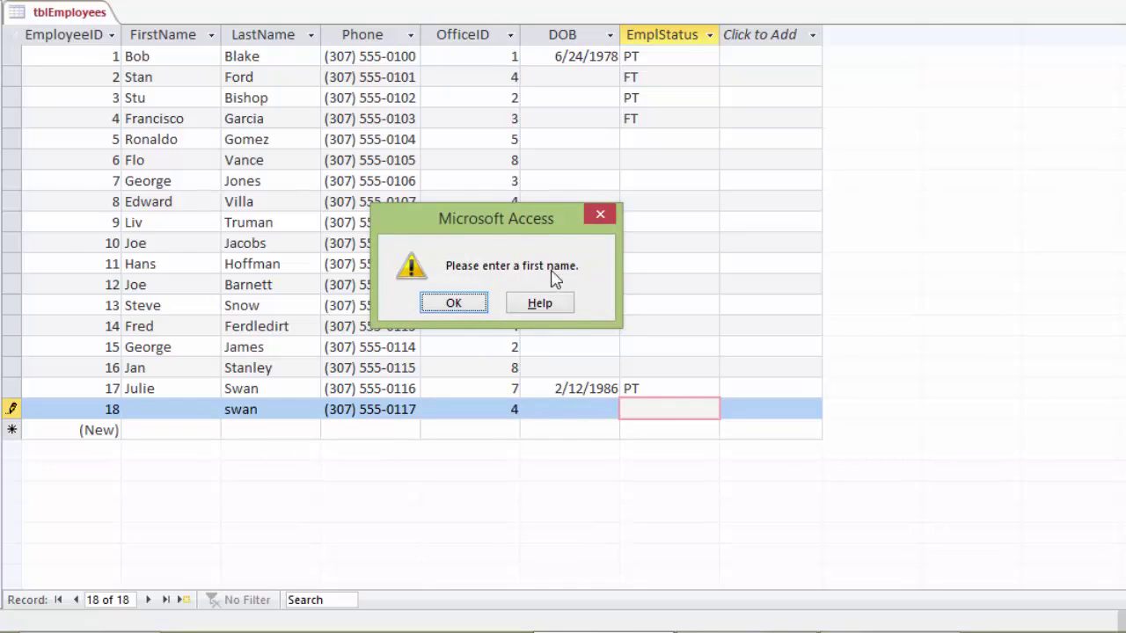
- Dismiss the first-name validation message, fill in the employee's first name, and save record 18
{"action": "left_click", "coordinate": [440, 305]}
{"action": "left_click", "coordinate": [154, 409]}
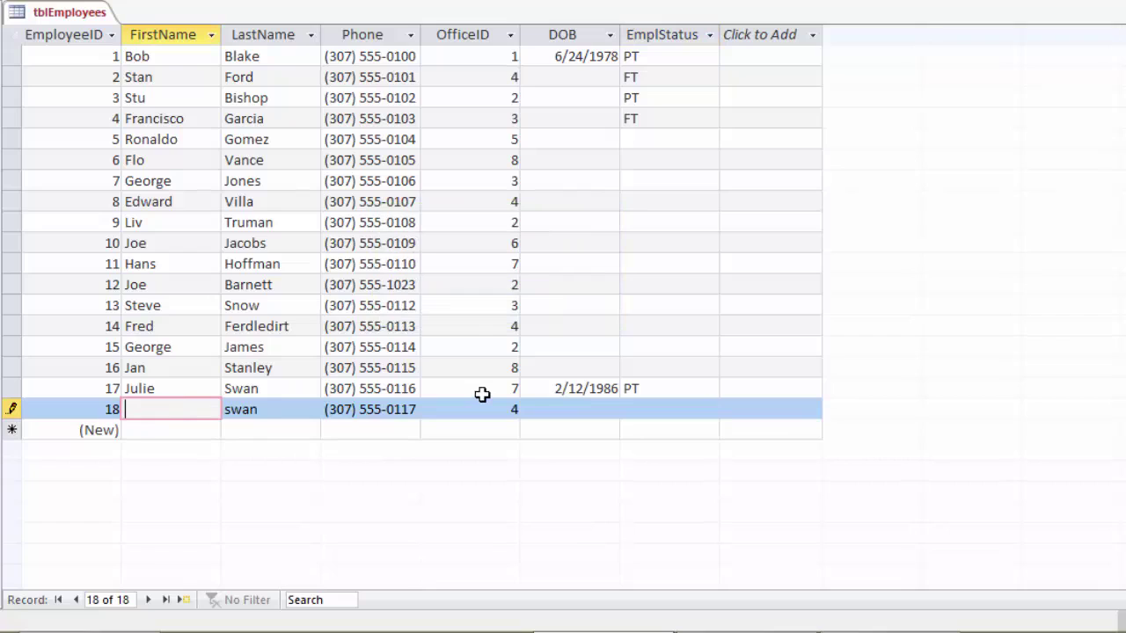
{"action": "type", "text": "Julei"}
{"action": "key", "text": "BackSpace"}
{"action": "key", "text": "BackSpace"}
{"action": "type", "text": "ie"}
{"action": "key", "text": "Down"}
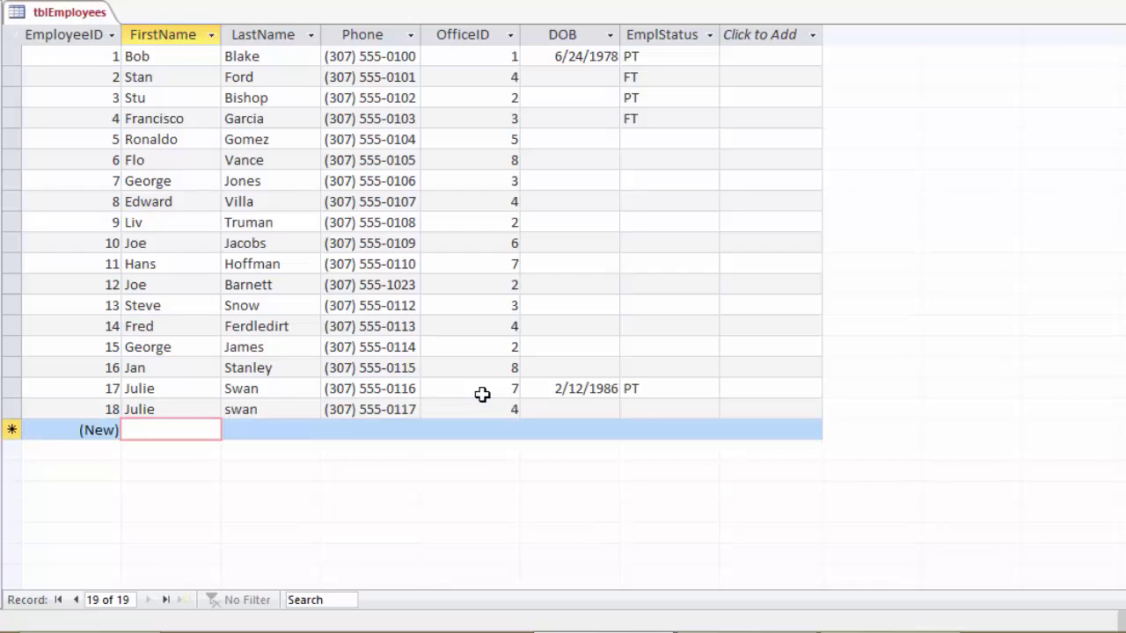
- Switch tblEmployees back to Design View and select DOB's Validation Rule box
{"action": "right_click", "coordinate": [69, 16]}
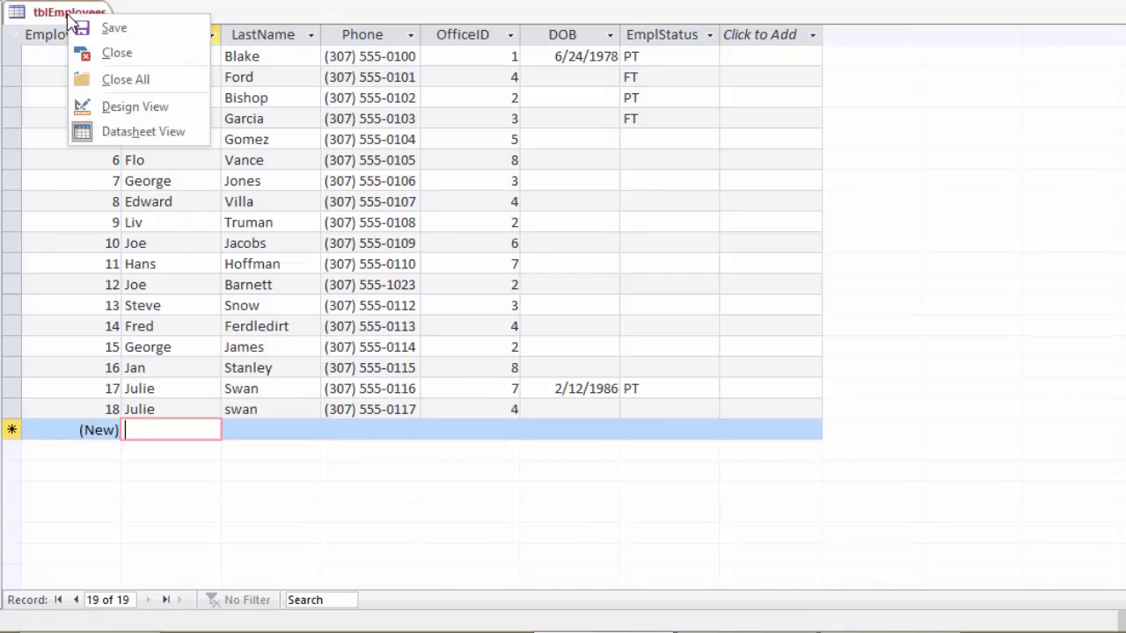
{"action": "left_click", "coordinate": [132, 108]}
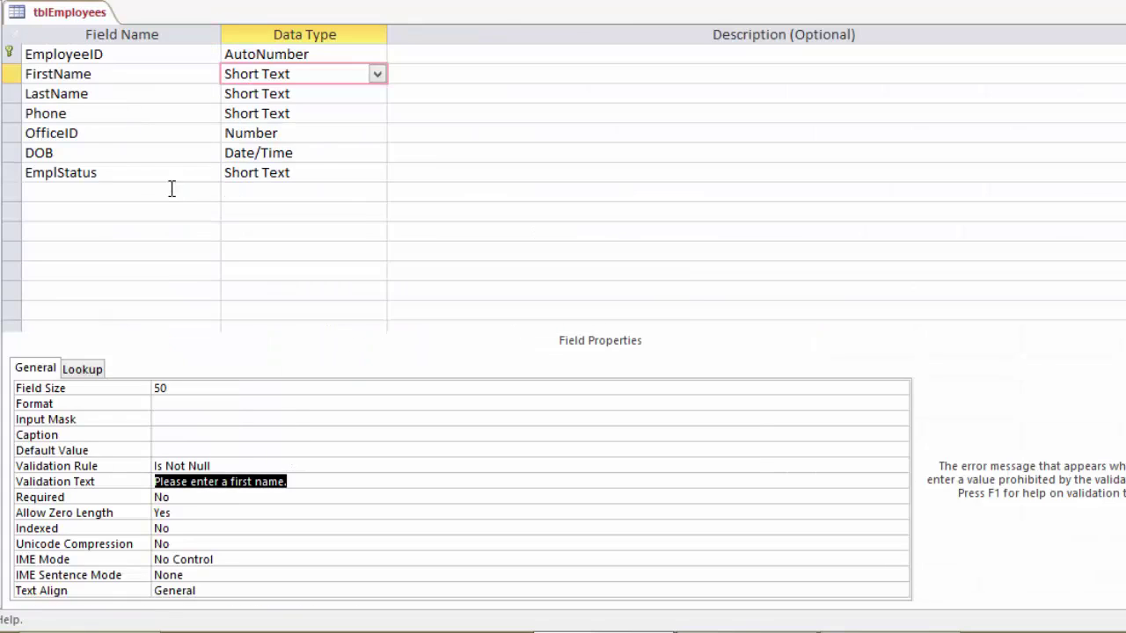
{"action": "left_click", "coordinate": [323, 154]}
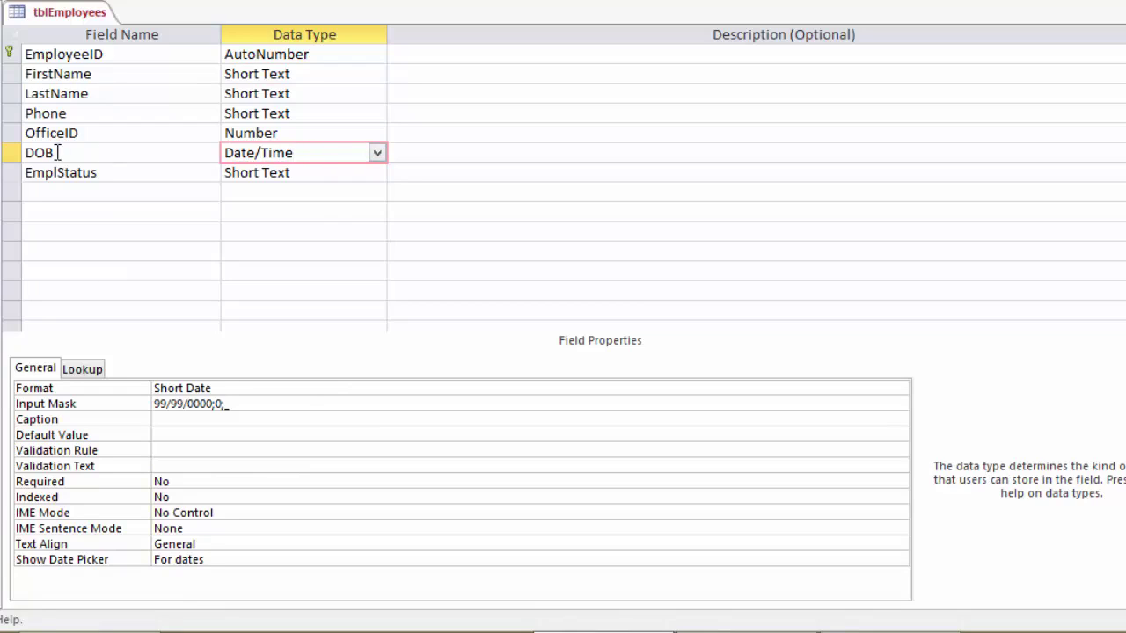
{"action": "left_click", "coordinate": [184, 451]}
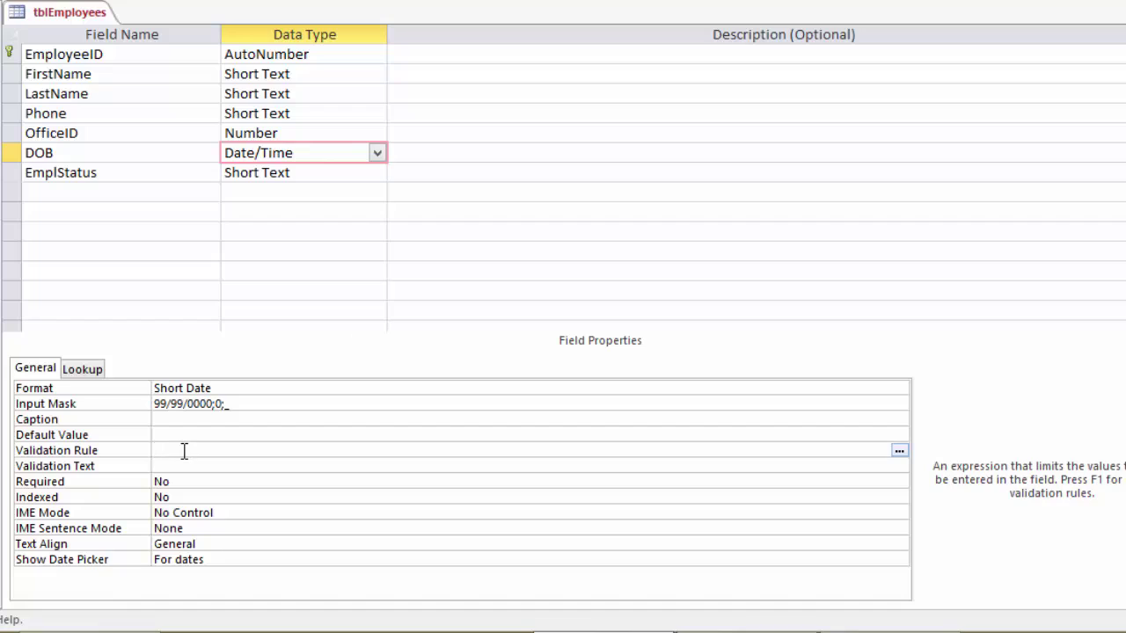
- Open the Expression Builder for DOB, list the Date/Time built-in functions, and clear the inserted Date()
{"action": "left_click", "coordinate": [898, 451]}
{"action": "left_click_drag", "start_coordinate": [563, 2], "coordinate": [502, 45]}
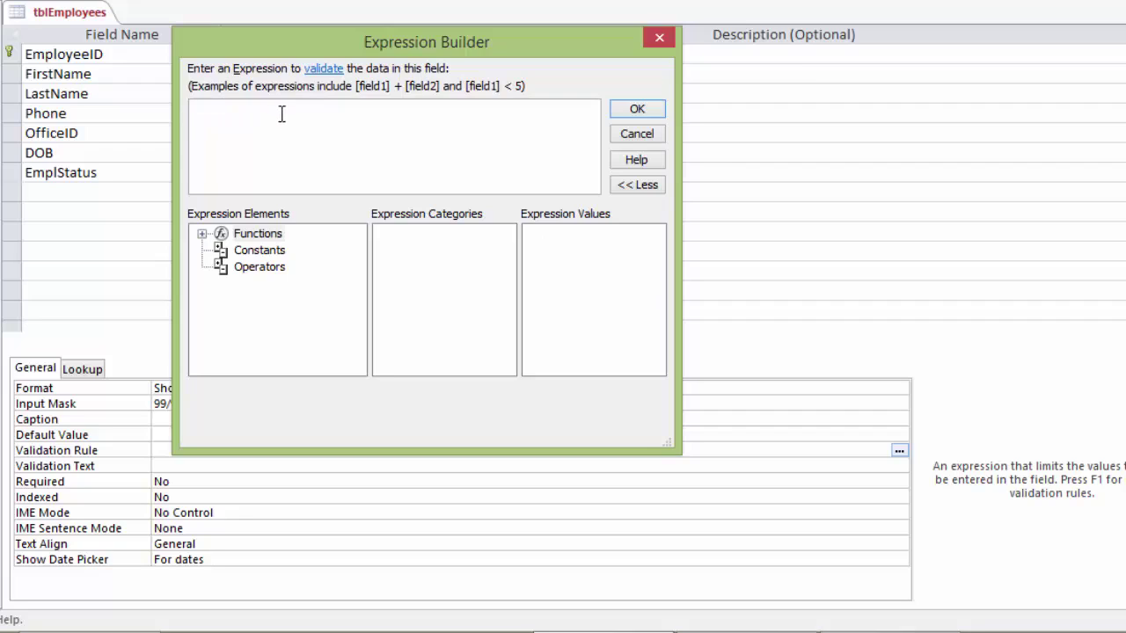
{"action": "left_click", "coordinate": [203, 234]}
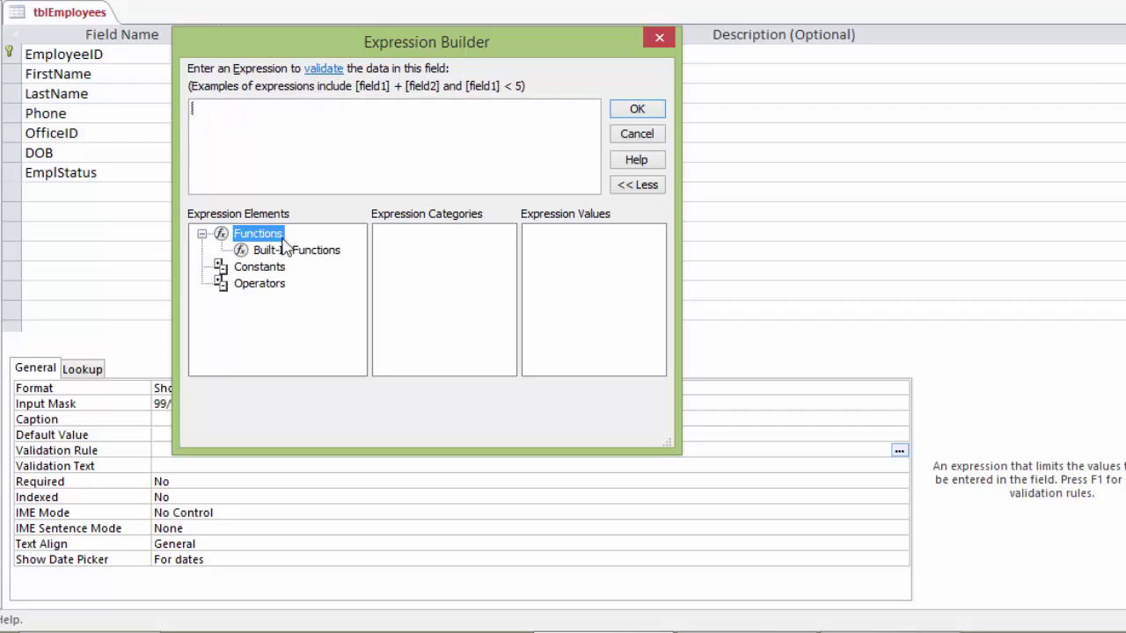
{"action": "left_click", "coordinate": [281, 251]}
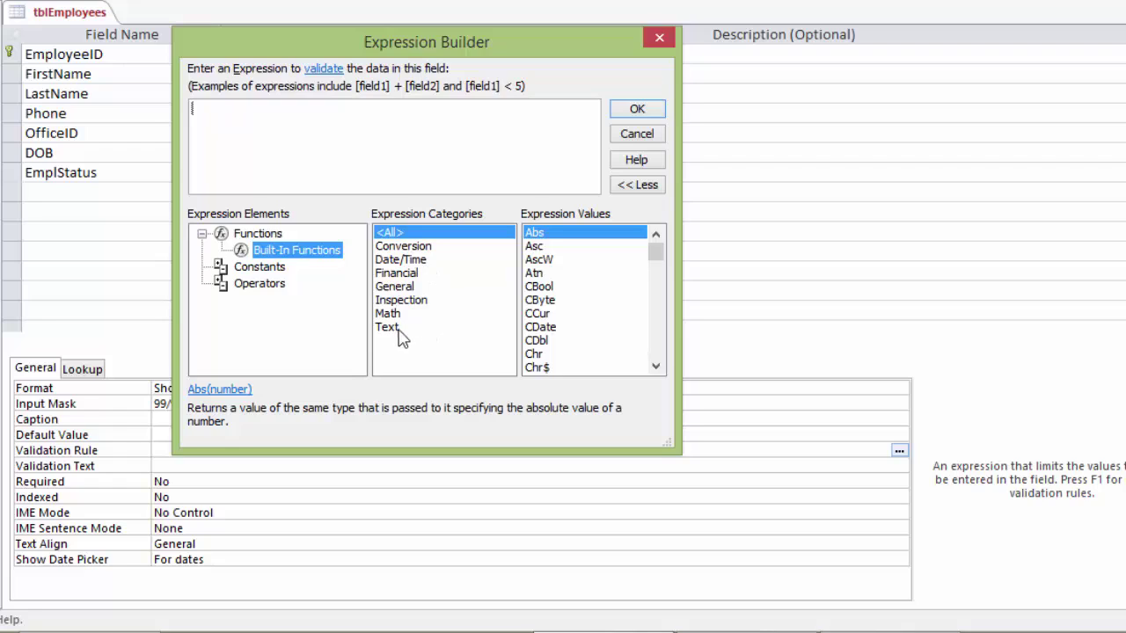
{"action": "left_click", "coordinate": [394, 263]}
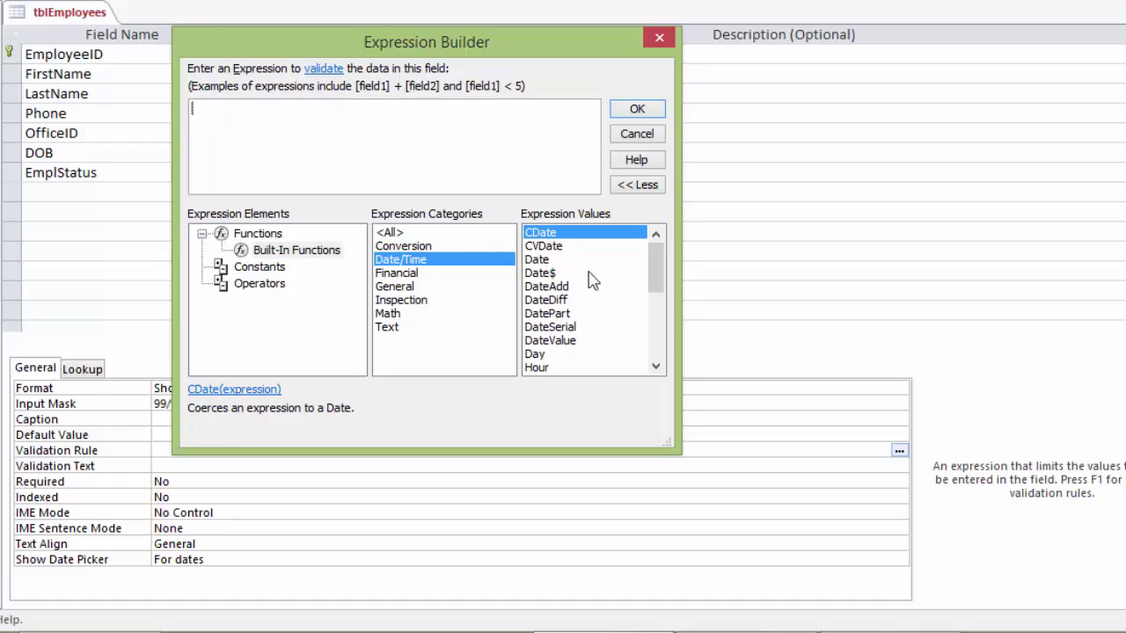
{"action": "left_click", "coordinate": [538, 260]}
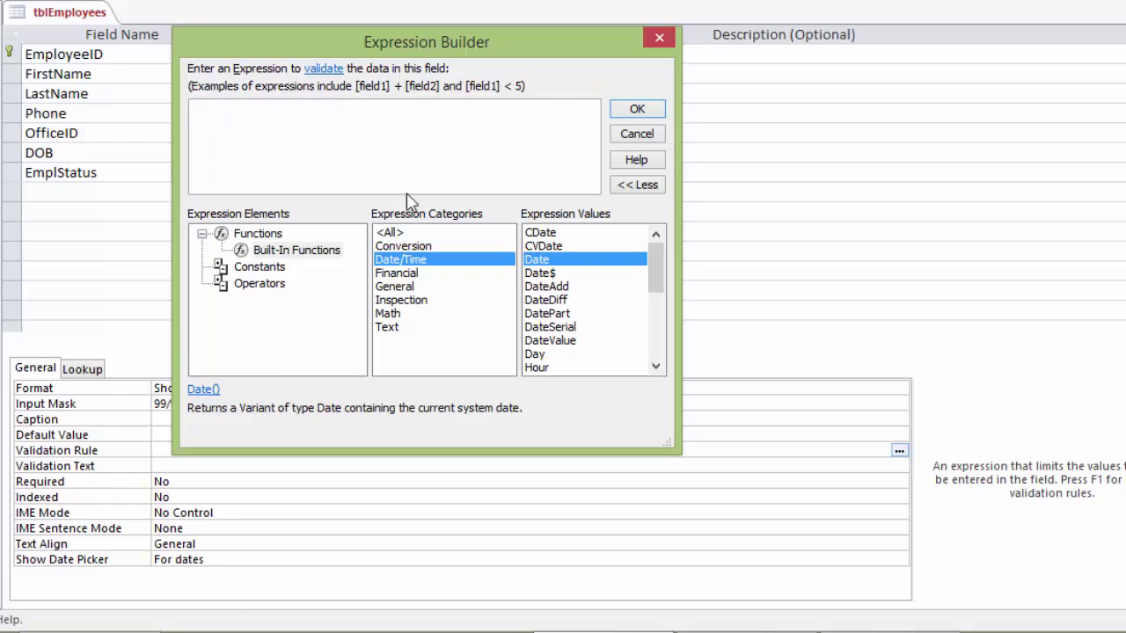
{"action": "double_click", "coordinate": [555, 263]}
{"action": "left_click_drag", "start_coordinate": [234, 111], "coordinate": [192, 111]}
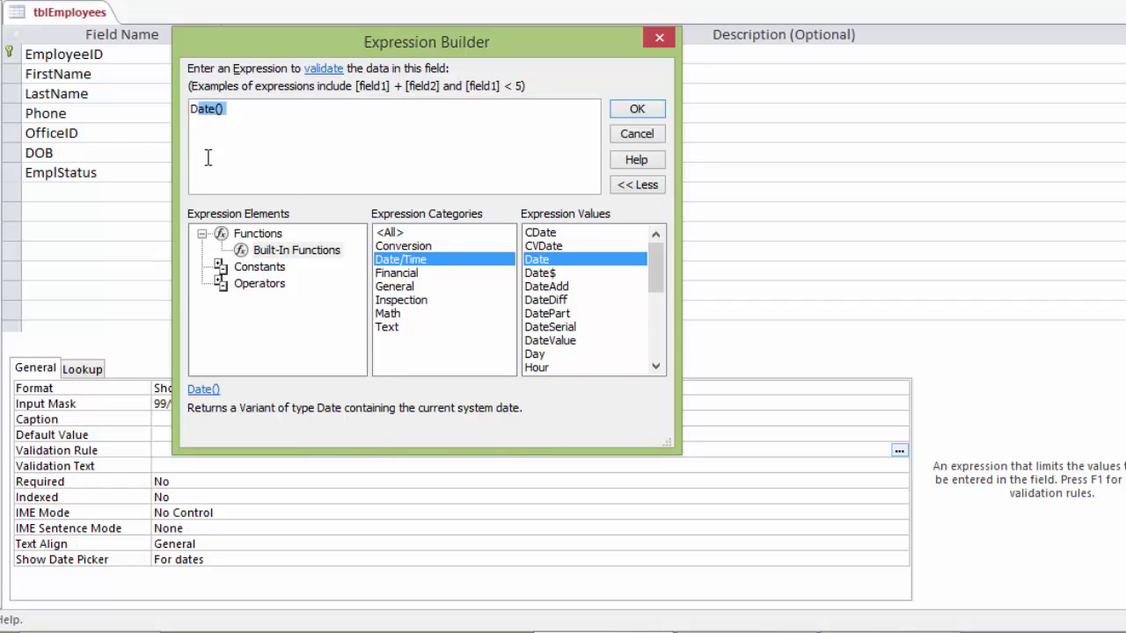
{"action": "type", "text": "D"}
{"action": "key", "text": "BackSpace"}
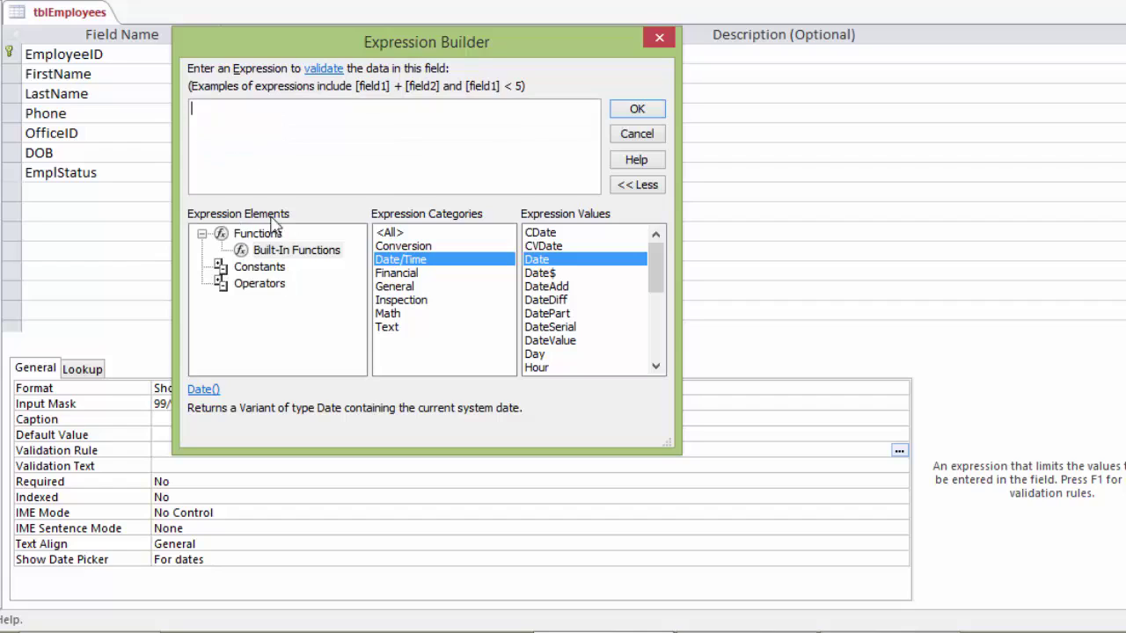
- Build < Date() from the Comparison operator < and the Date/Time function Date
{"action": "left_click", "coordinate": [255, 268]}
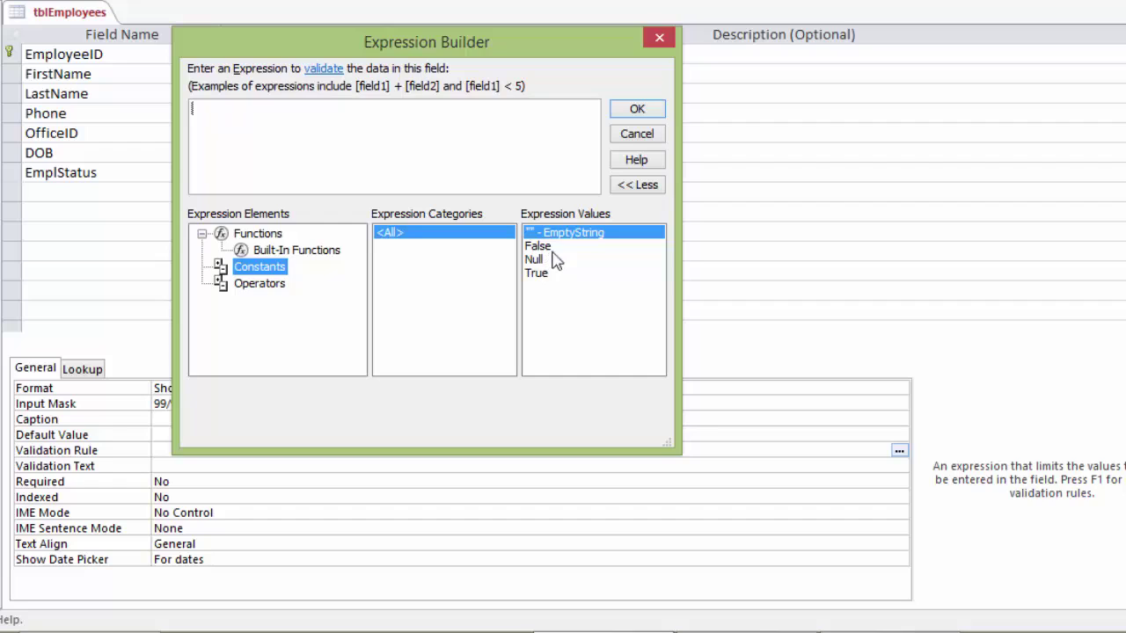
{"action": "left_click", "coordinate": [257, 286]}
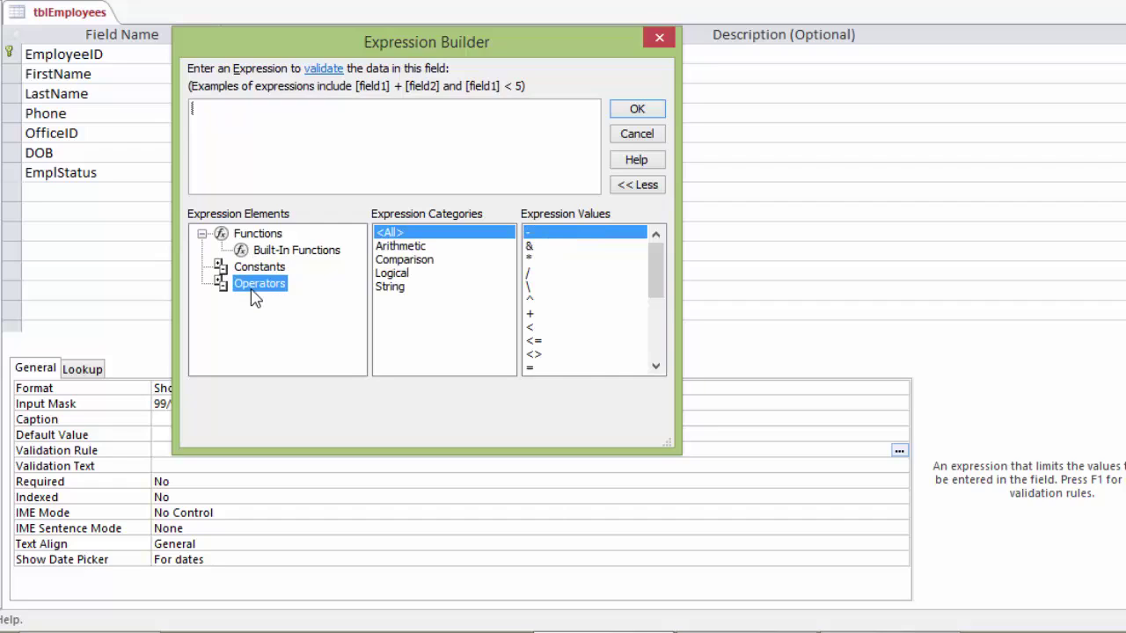
{"action": "left_click", "coordinate": [413, 261]}
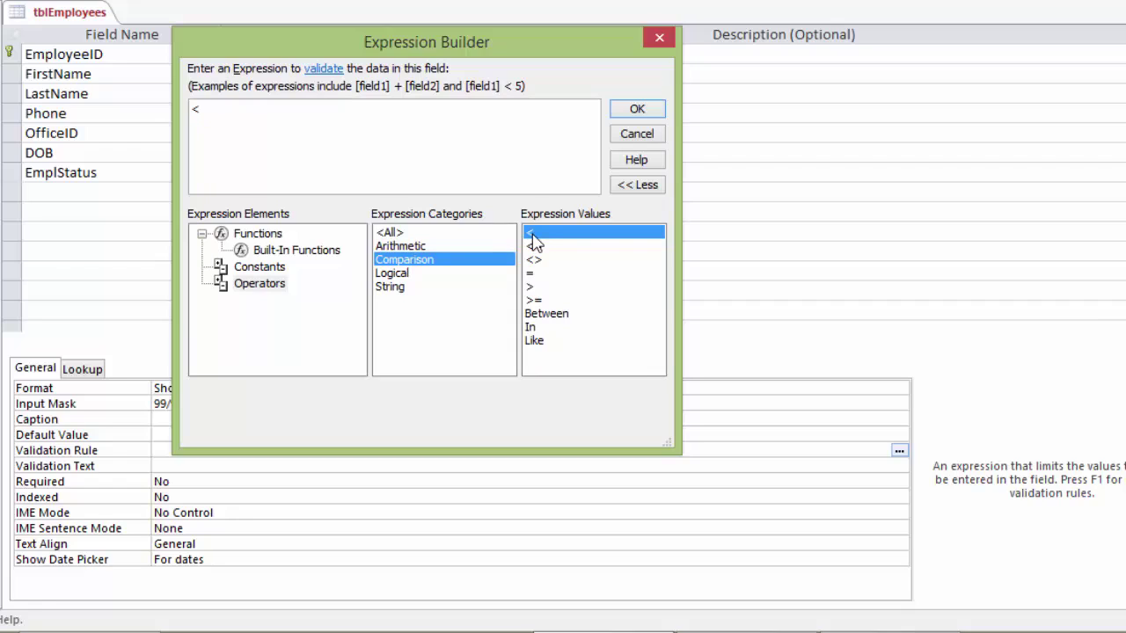
{"action": "left_click", "coordinate": [264, 251]}
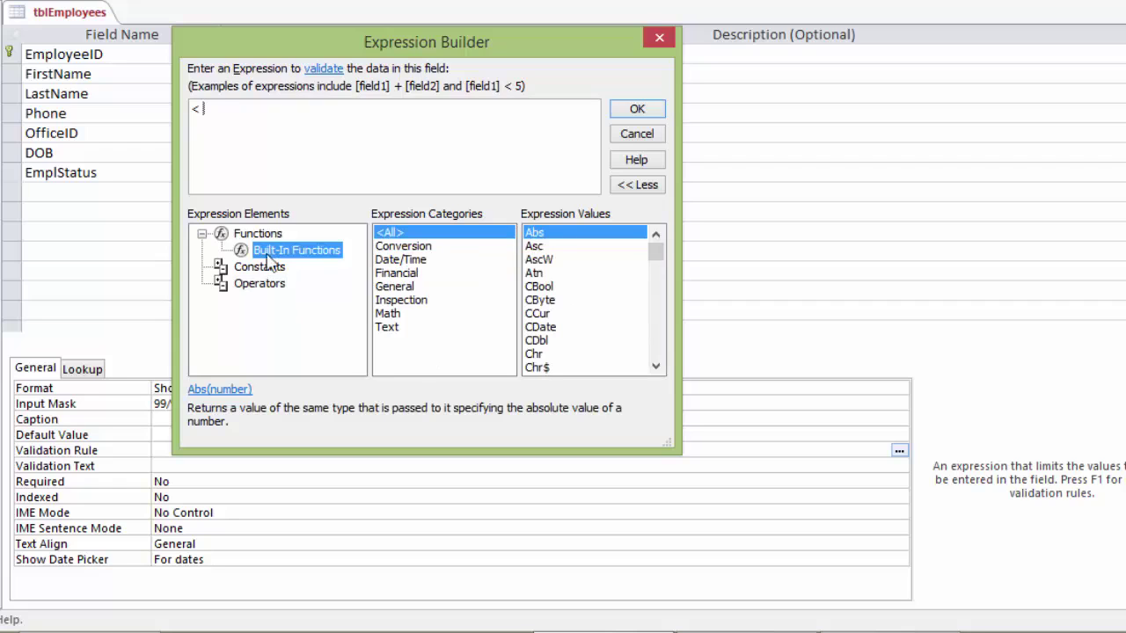
{"action": "left_click", "coordinate": [402, 261]}
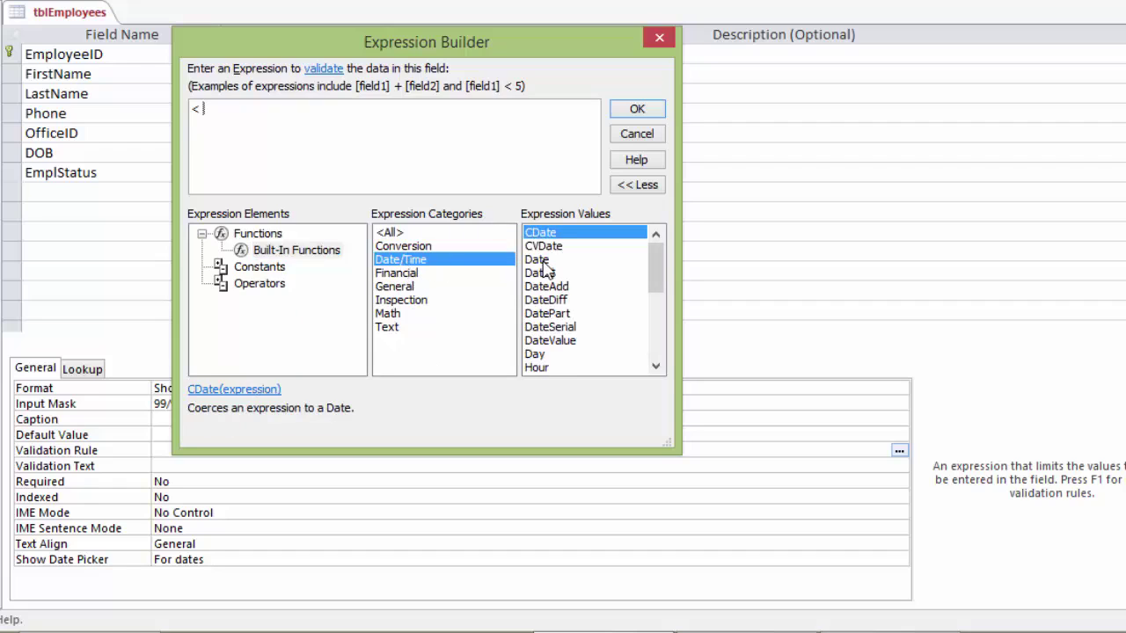
{"action": "double_click", "coordinate": [538, 260]}
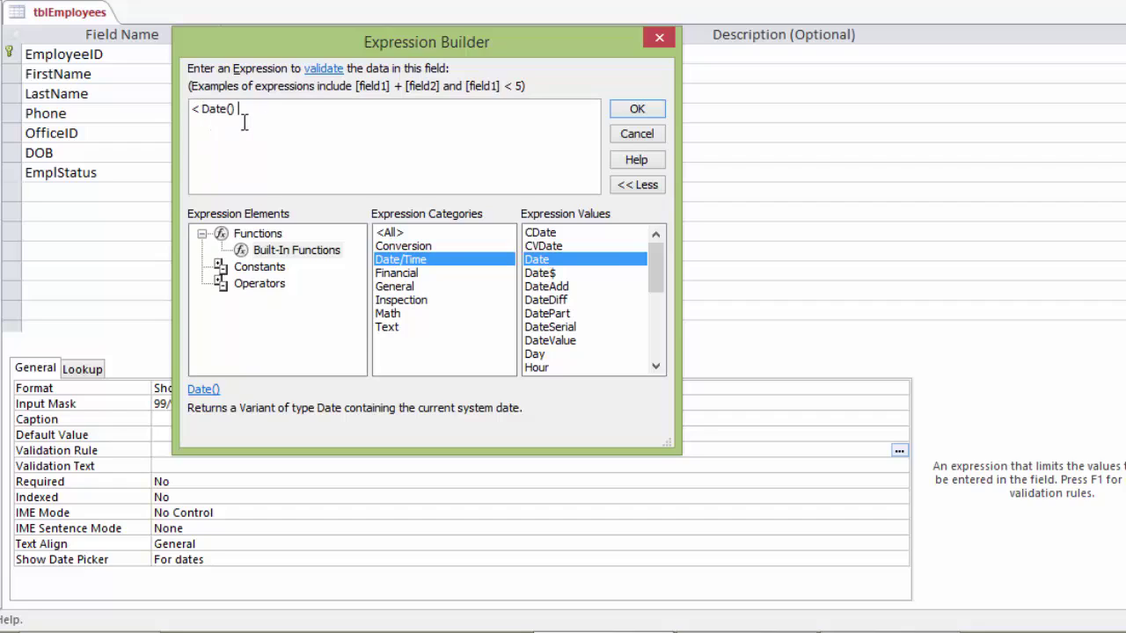
- Accept < Date() as DOB's rule, then save and test existing data in Datasheet View
{"action": "left_click", "coordinate": [638, 115]}
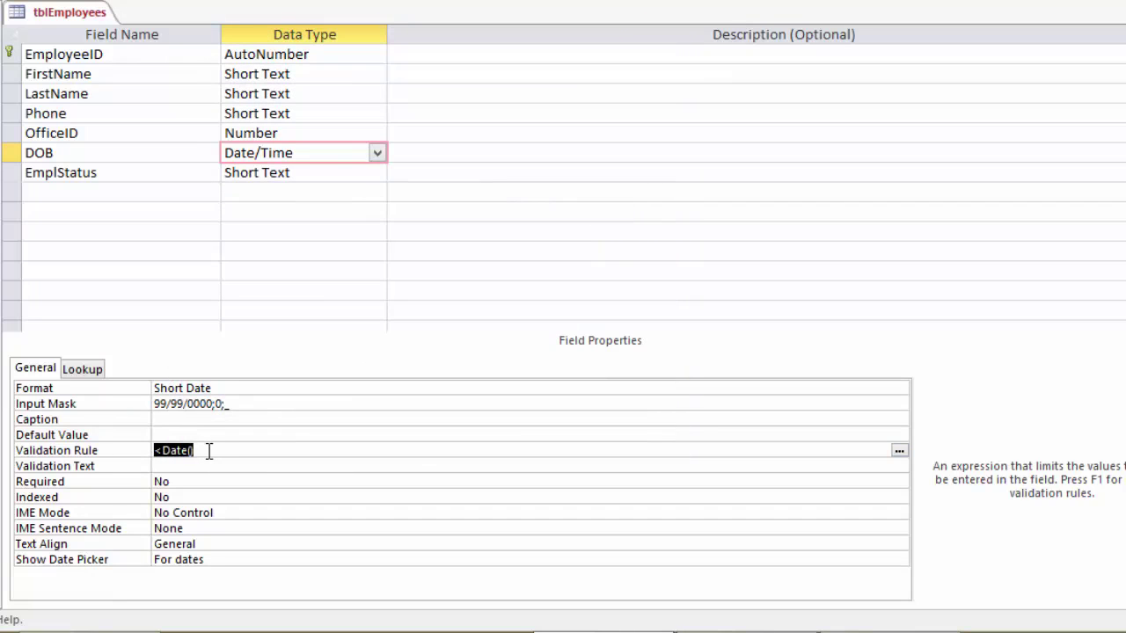
{"action": "right_click", "coordinate": [50, 17]}
{"action": "left_click", "coordinate": [121, 135]}
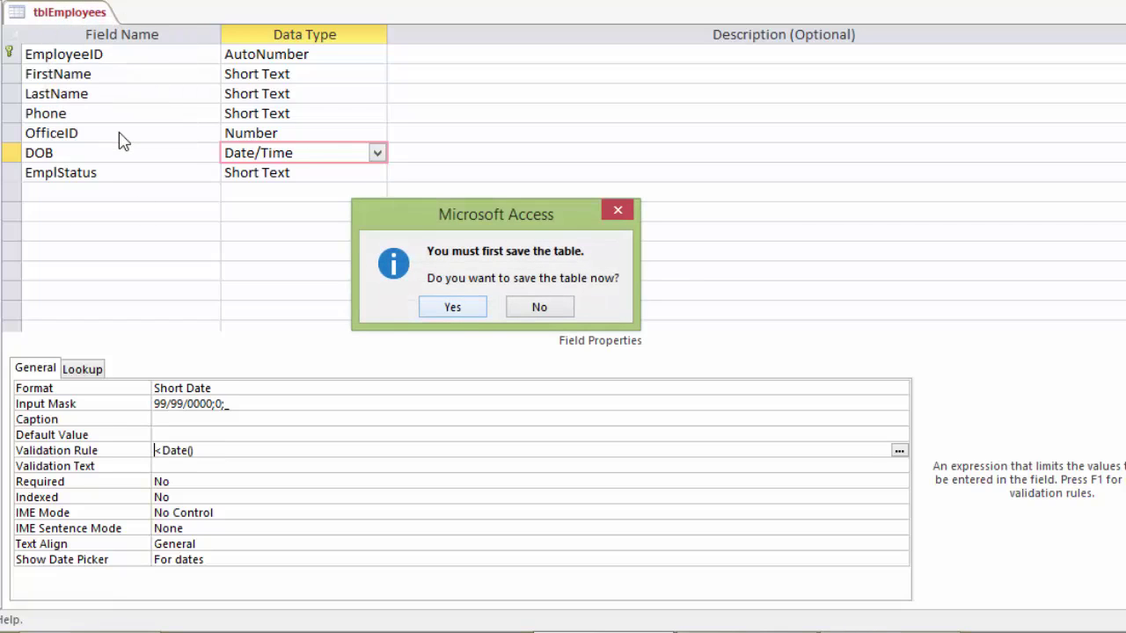
{"action": "left_click", "coordinate": [453, 310]}
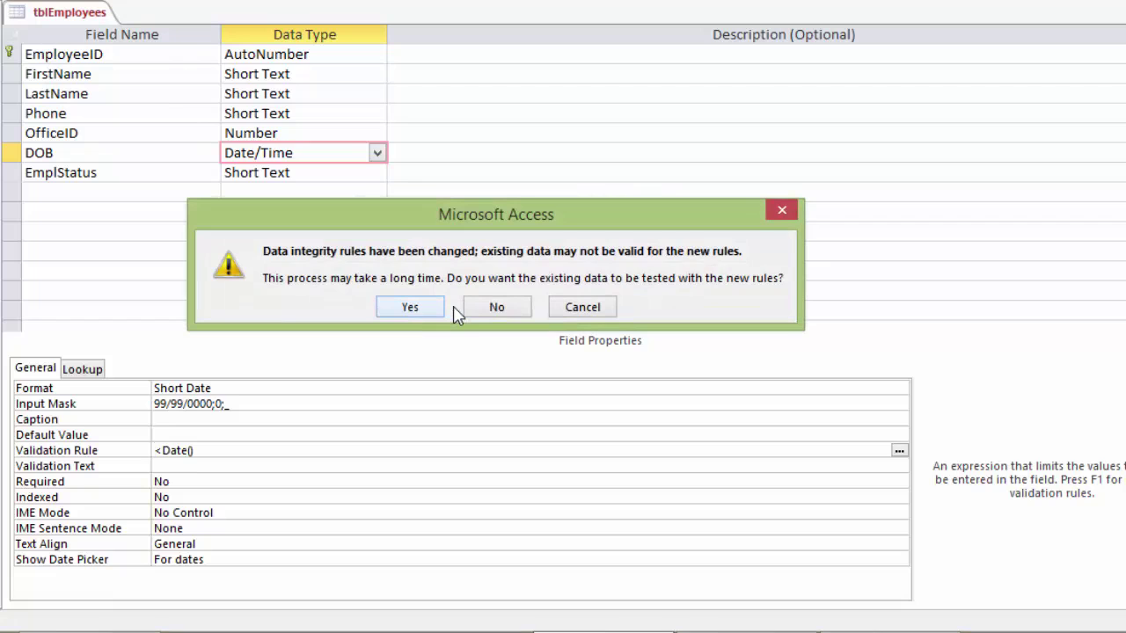
{"action": "left_click", "coordinate": [412, 310]}
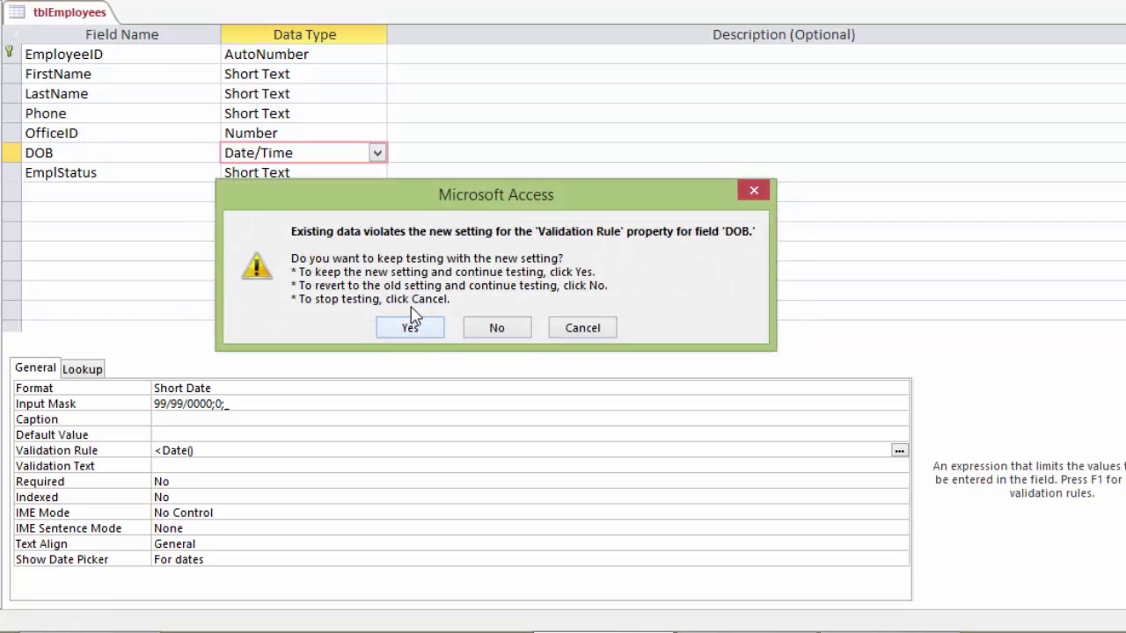
{"action": "left_click", "coordinate": [411, 328]}
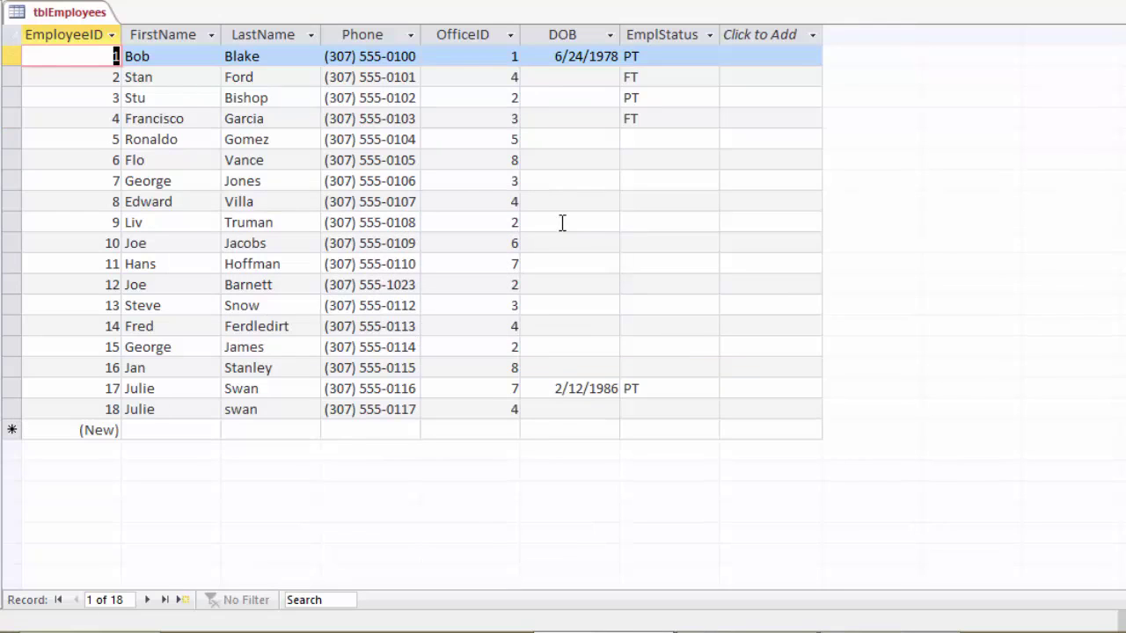
- Set record 2's DOB to 03/22/2017, then correct it to 3/20/2017 after rejection
{"action": "left_click", "coordinate": [579, 78]}
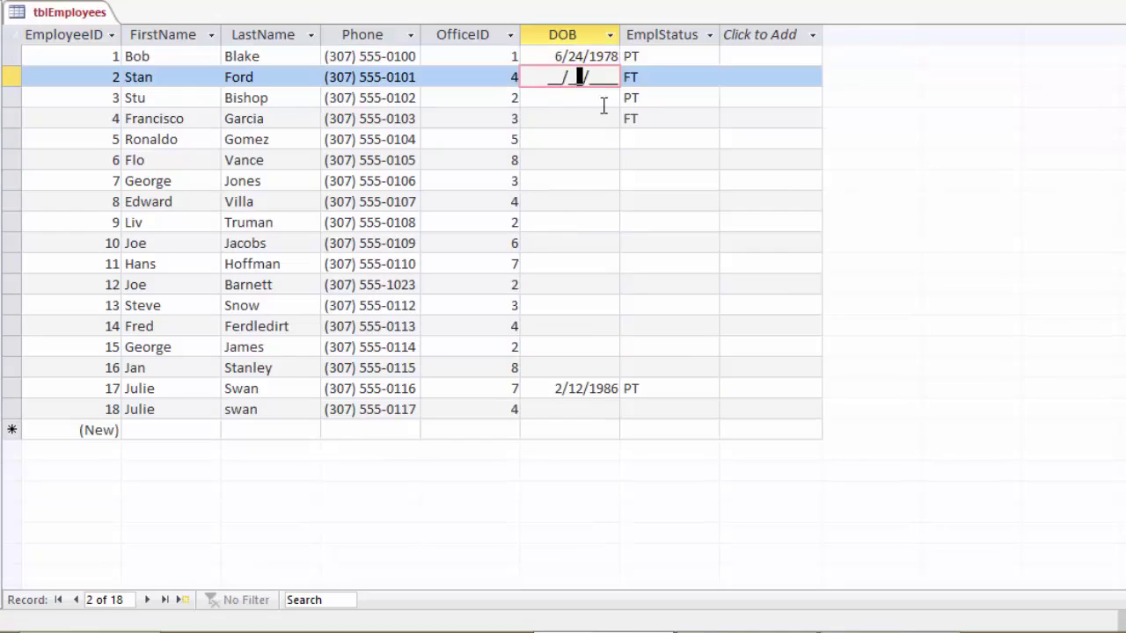
{"action": "key", "text": "Home"}
{"action": "type", "text": "03/22/"}
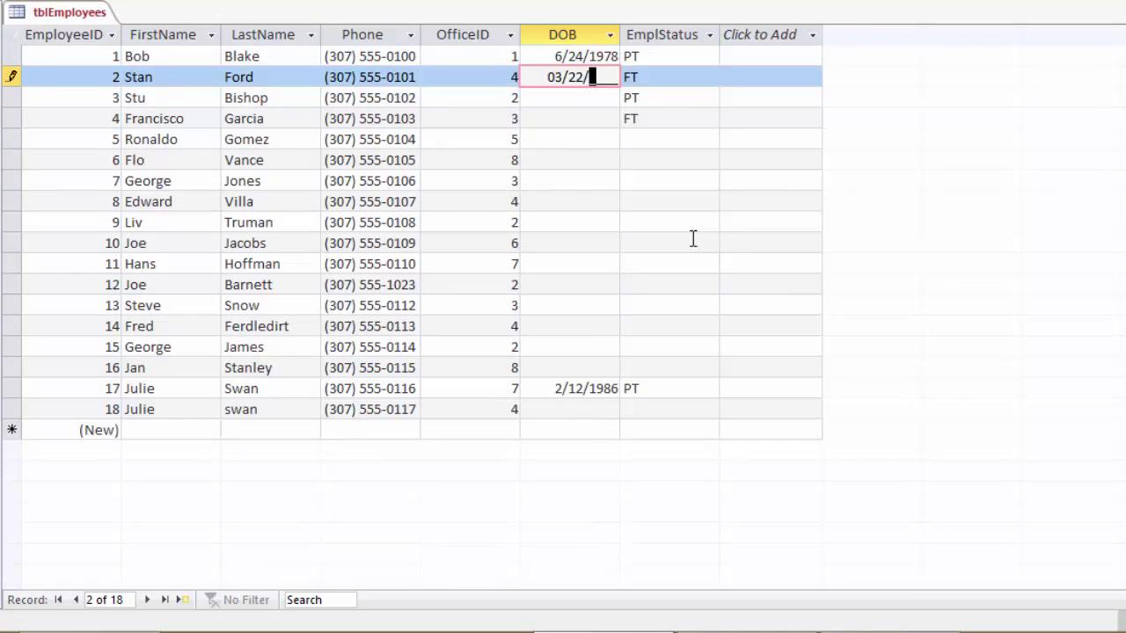
{"action": "type", "text": "2017"}
{"action": "key", "text": "Return"}
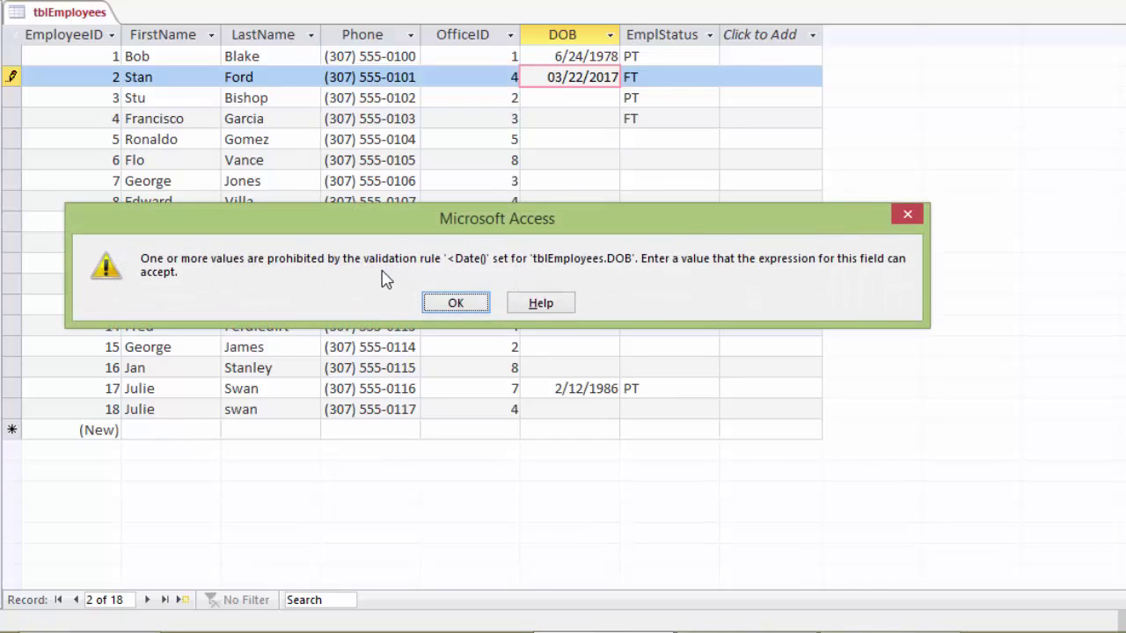
{"action": "left_click", "coordinate": [449, 304]}
{"action": "left_click_drag", "start_coordinate": [589, 77], "coordinate": [578, 76]}
{"action": "type", "text": "0"}
{"action": "key", "text": "Down"}
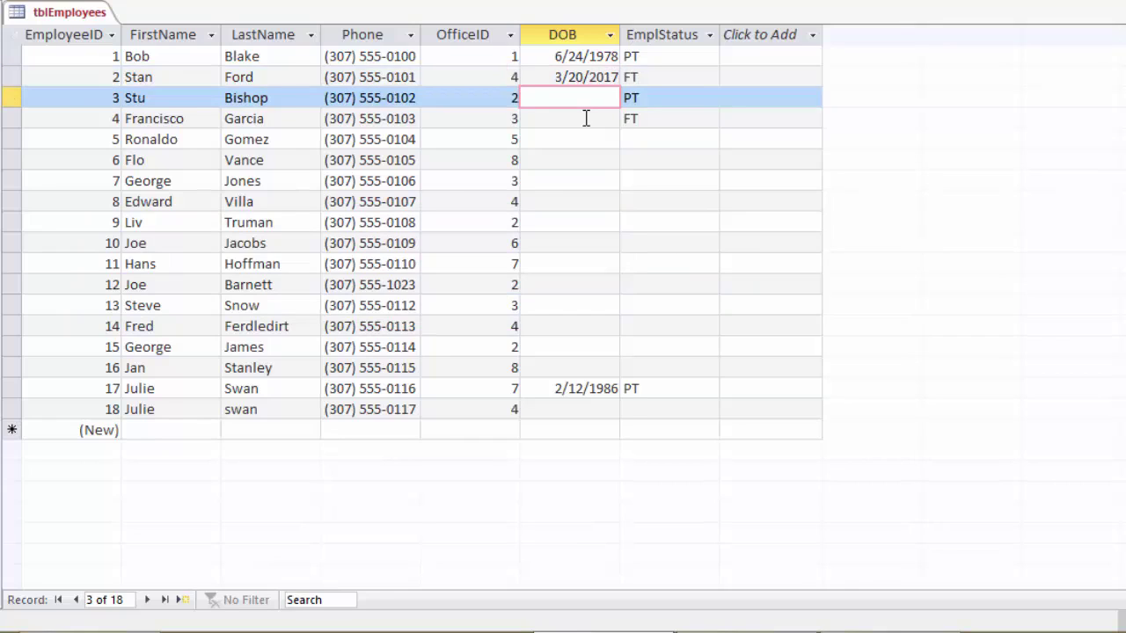
- In Design View, give DOB the validation text 'Please enter a date before today's date.' and review its rule
{"action": "right_click", "coordinate": [50, 12]}
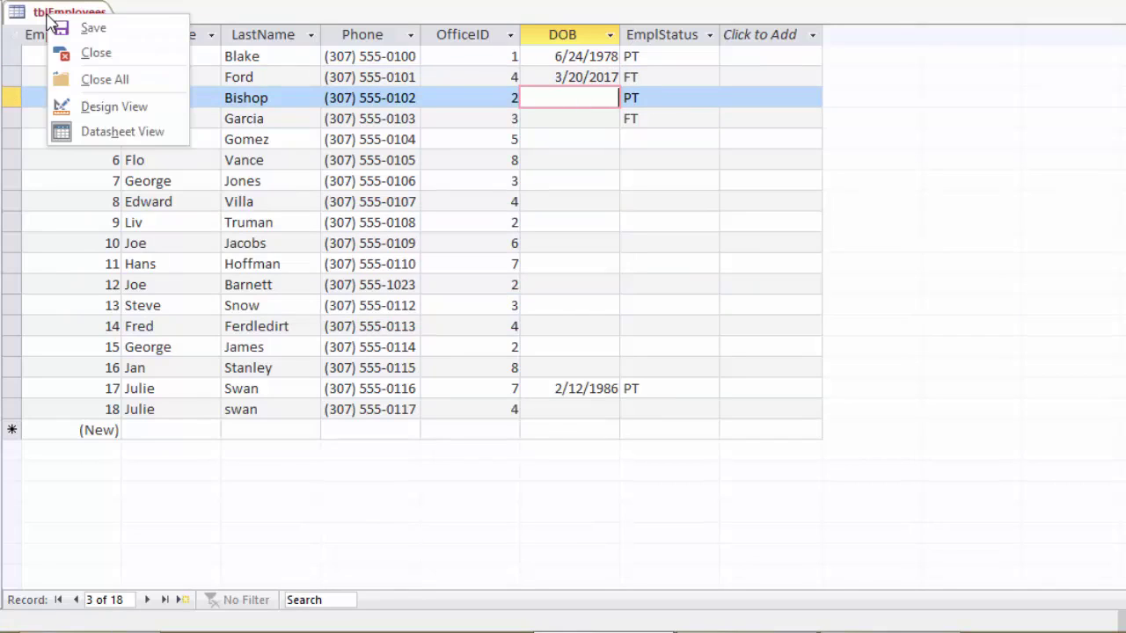
{"action": "left_click", "coordinate": [114, 109]}
{"action": "left_click", "coordinate": [196, 465]}
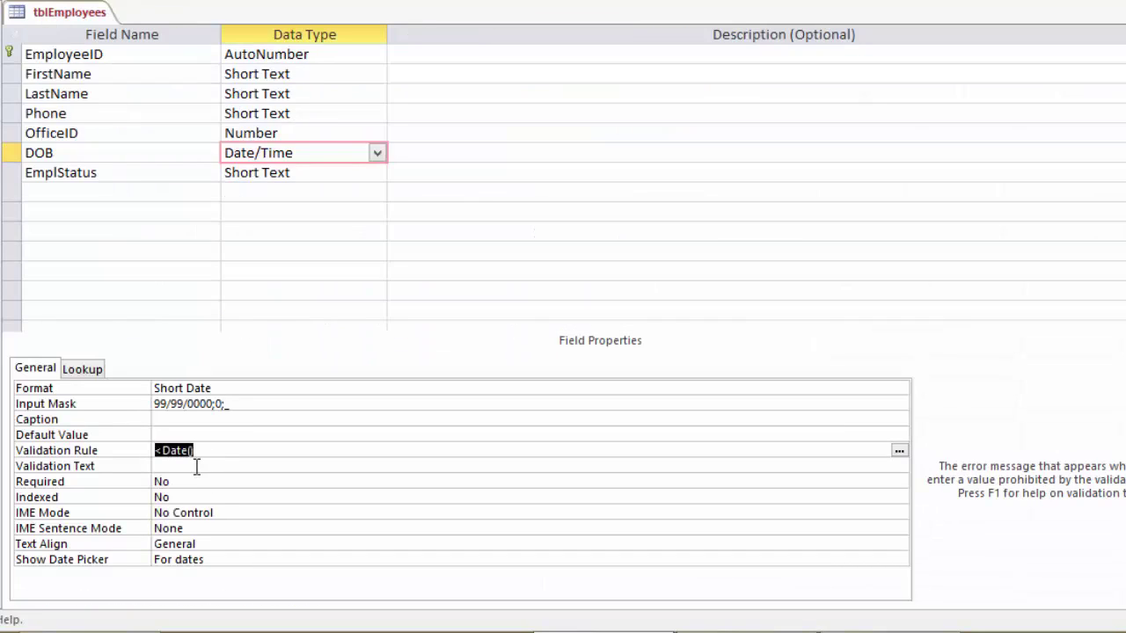
{"action": "type", "text": "Please enter"}
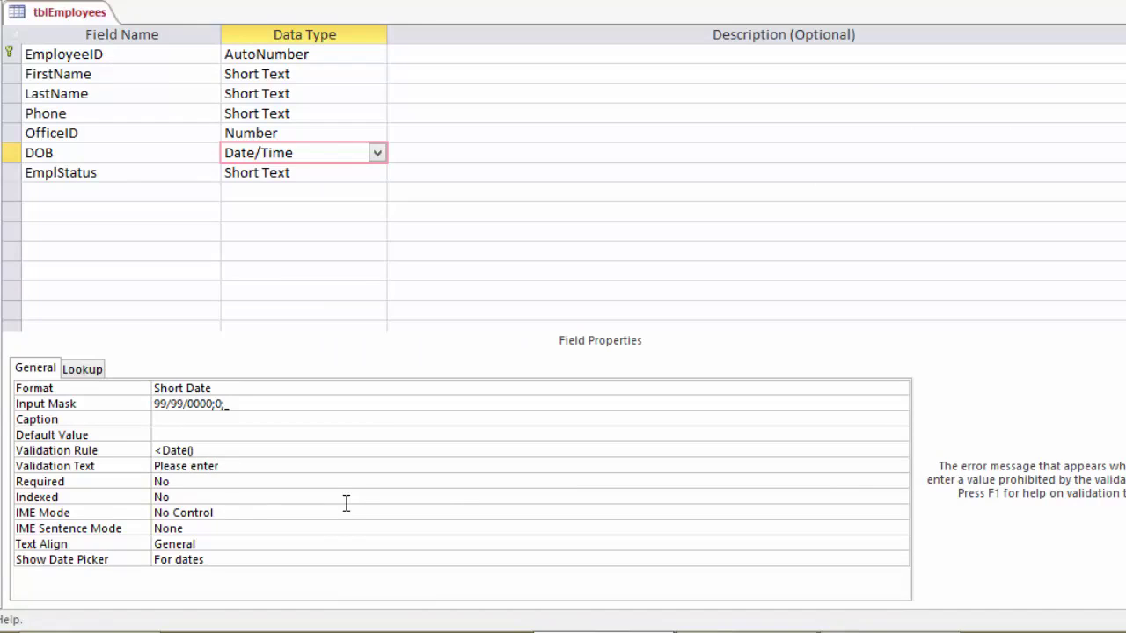
{"action": "type", "text": " a date before today's date."}
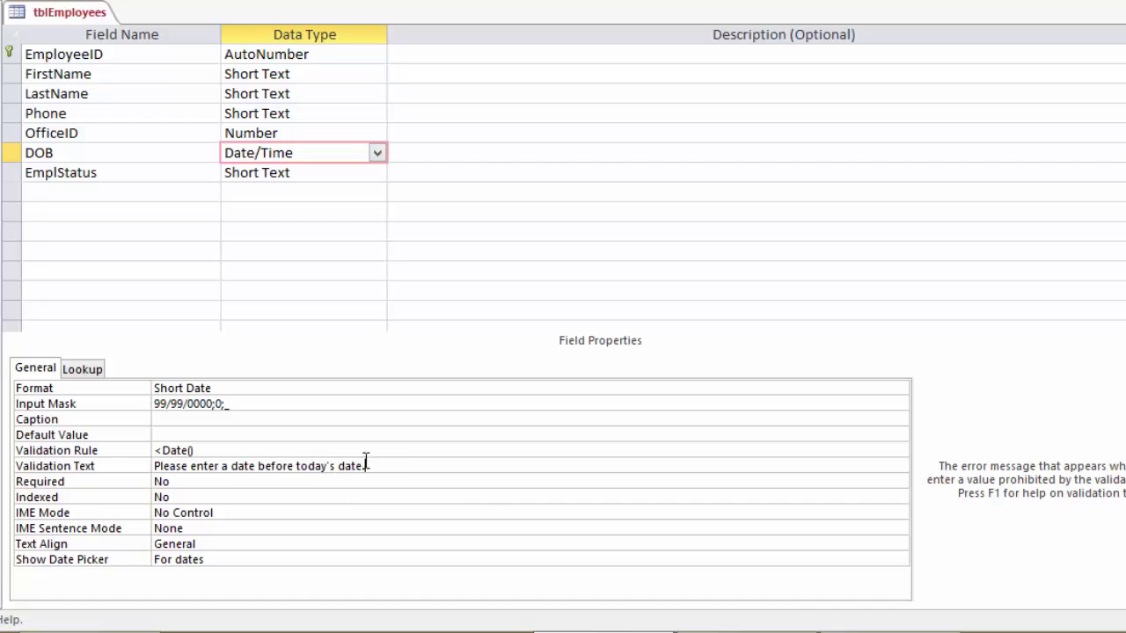
{"action": "left_click", "coordinate": [380, 453]}
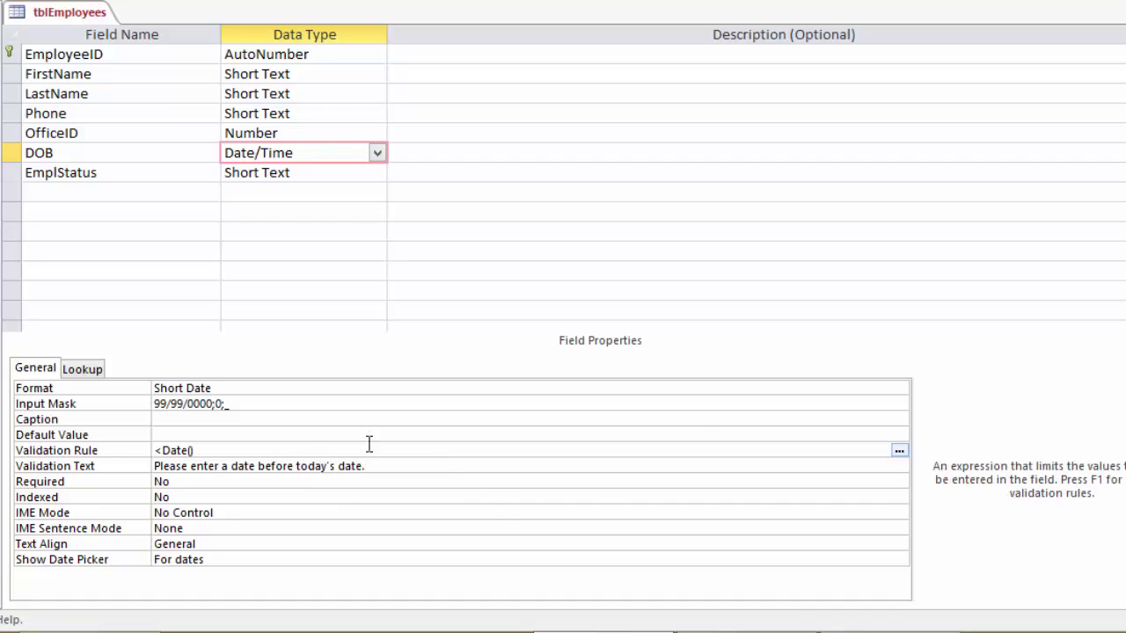
{"action": "left_click", "coordinate": [899, 450]}
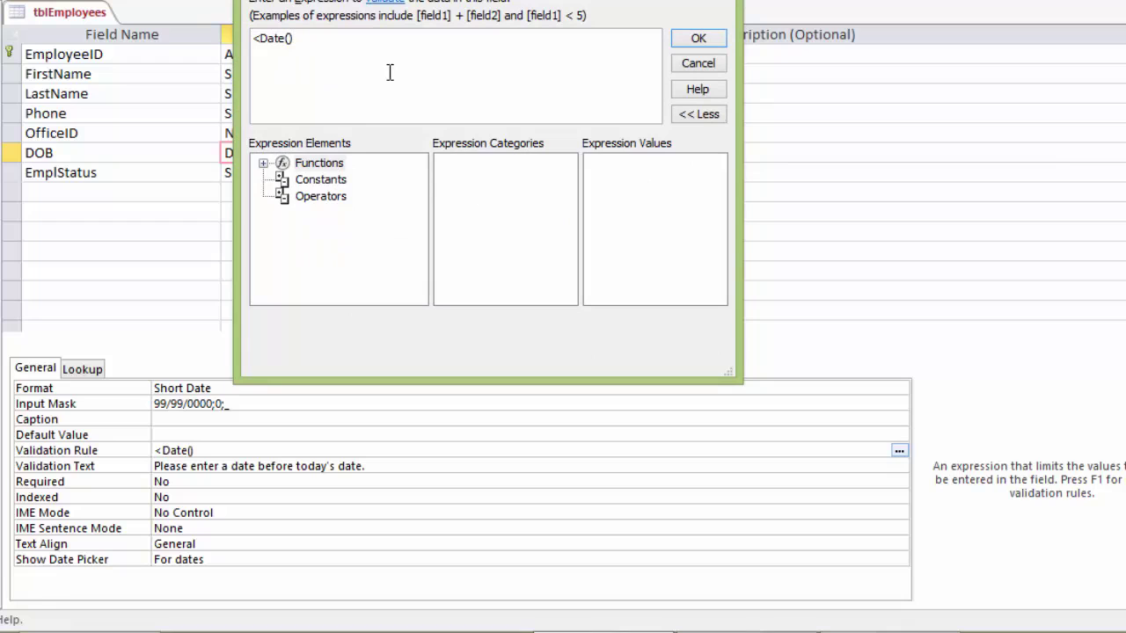
{"action": "left_click", "coordinate": [698, 63]}
{"action": "left_click", "coordinate": [248, 450]}
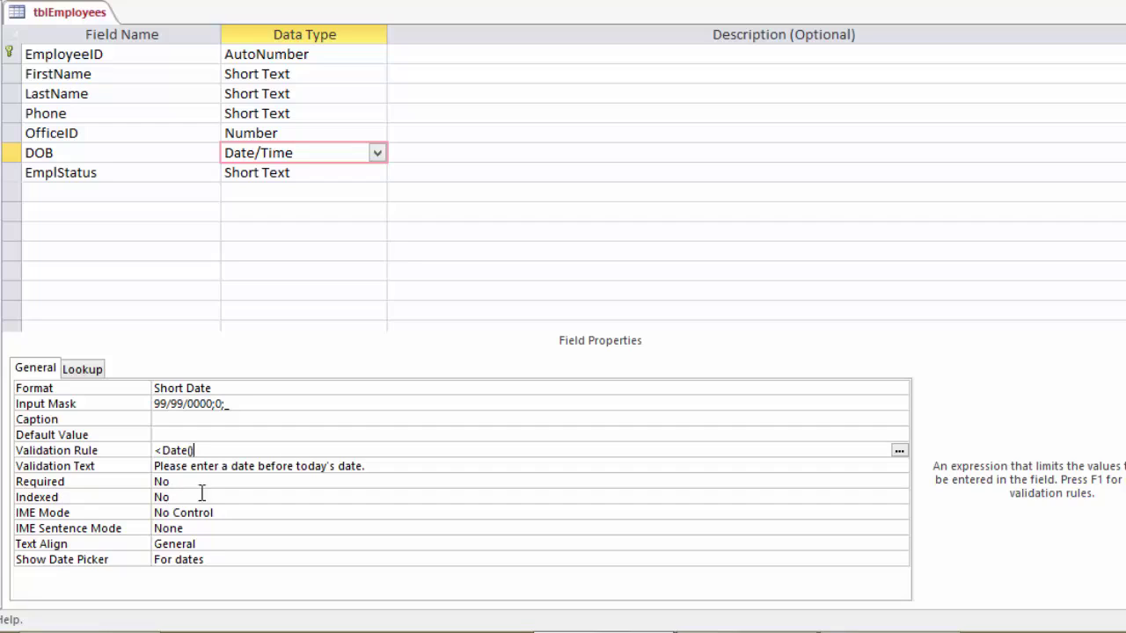
- Set LastName's Indexed property to Yes (Duplicates OK)
{"action": "left_click", "coordinate": [264, 93]}
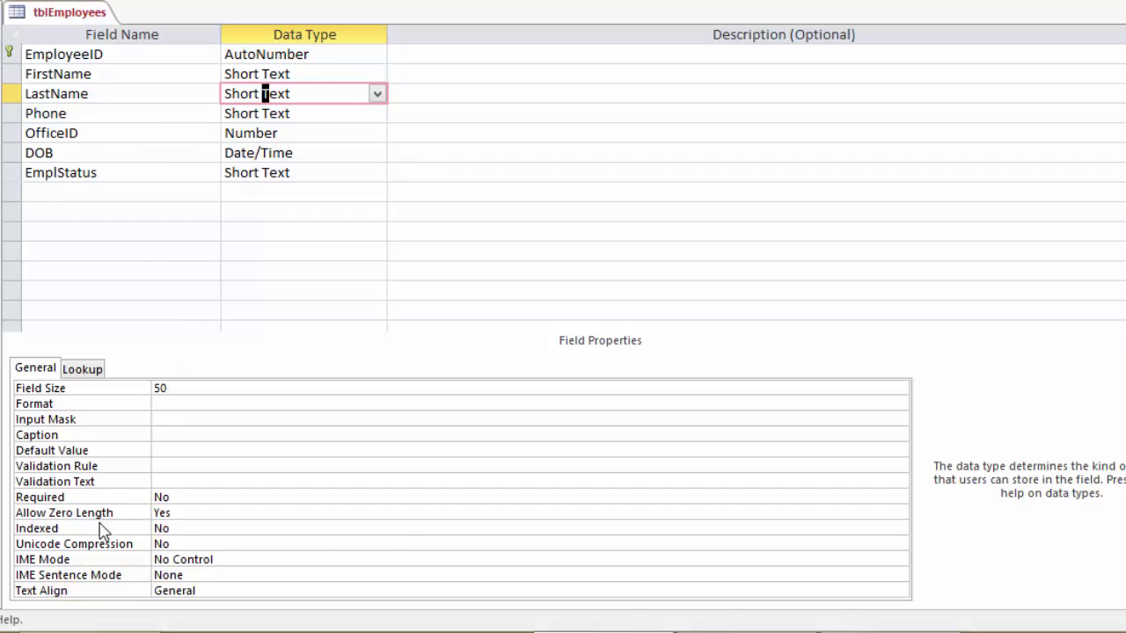
{"action": "left_click", "coordinate": [295, 526]}
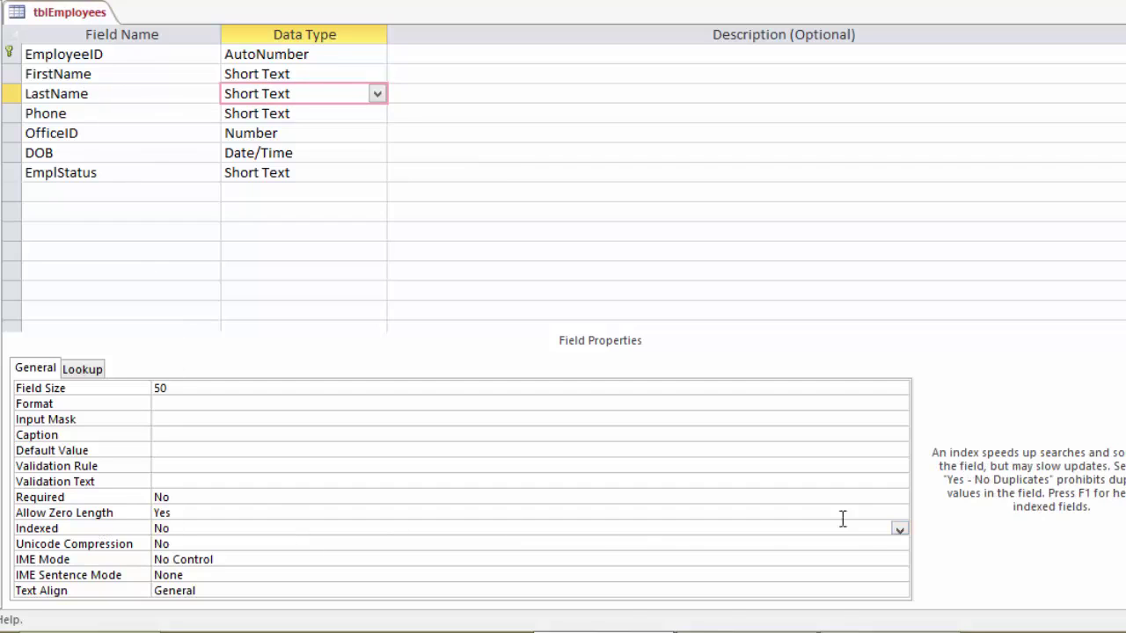
{"action": "left_click", "coordinate": [900, 530]}
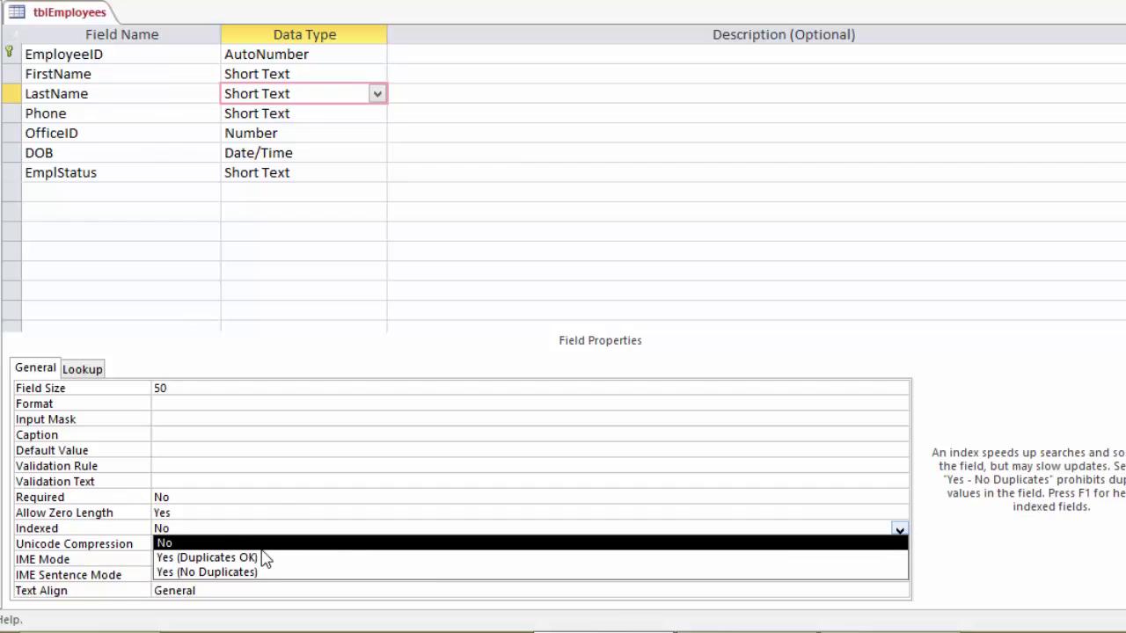
{"action": "left_click", "coordinate": [199, 560]}
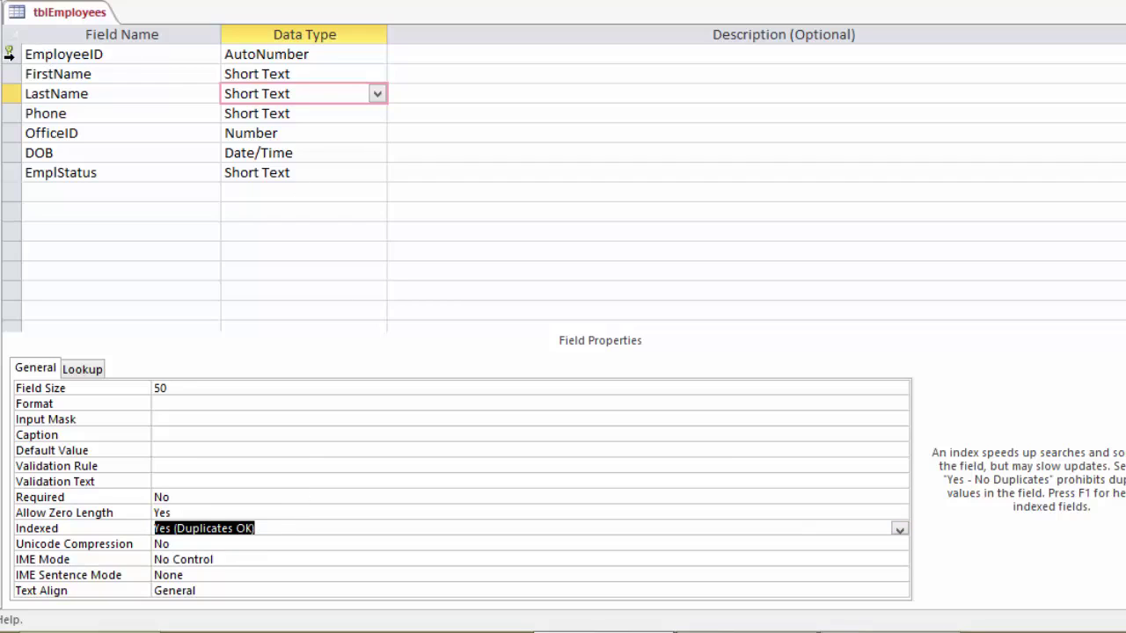
{"action": "left_click", "coordinate": [322, 51]}
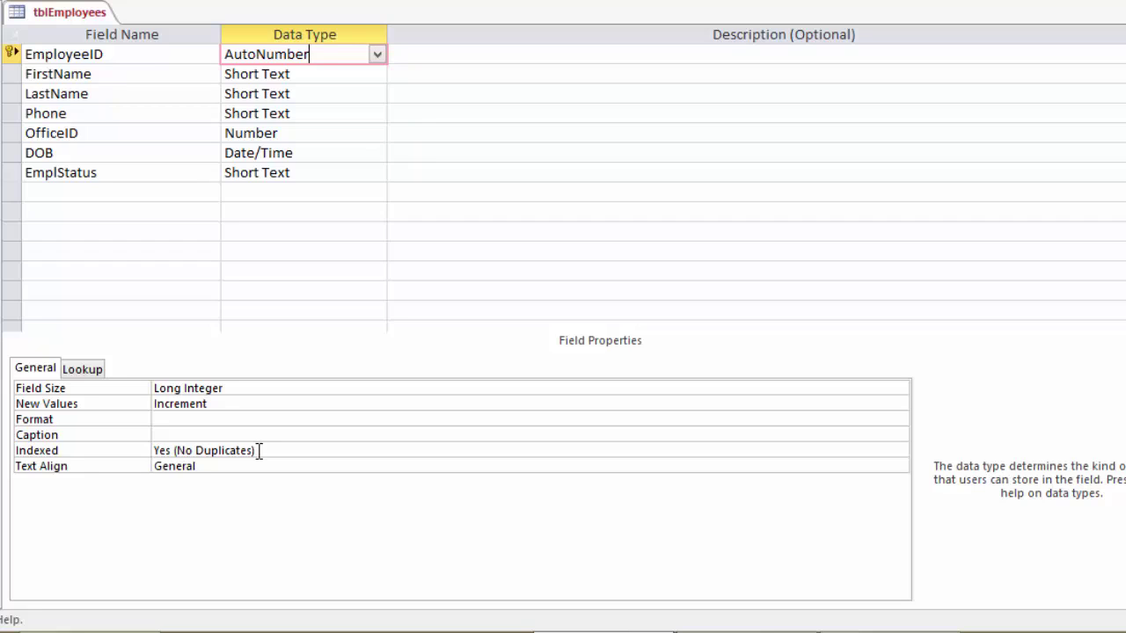
- Review the LastName, Phone and OfficeID properties, then show tblEmployees' 18 records in Datasheet View
{"action": "left_click", "coordinate": [316, 94]}
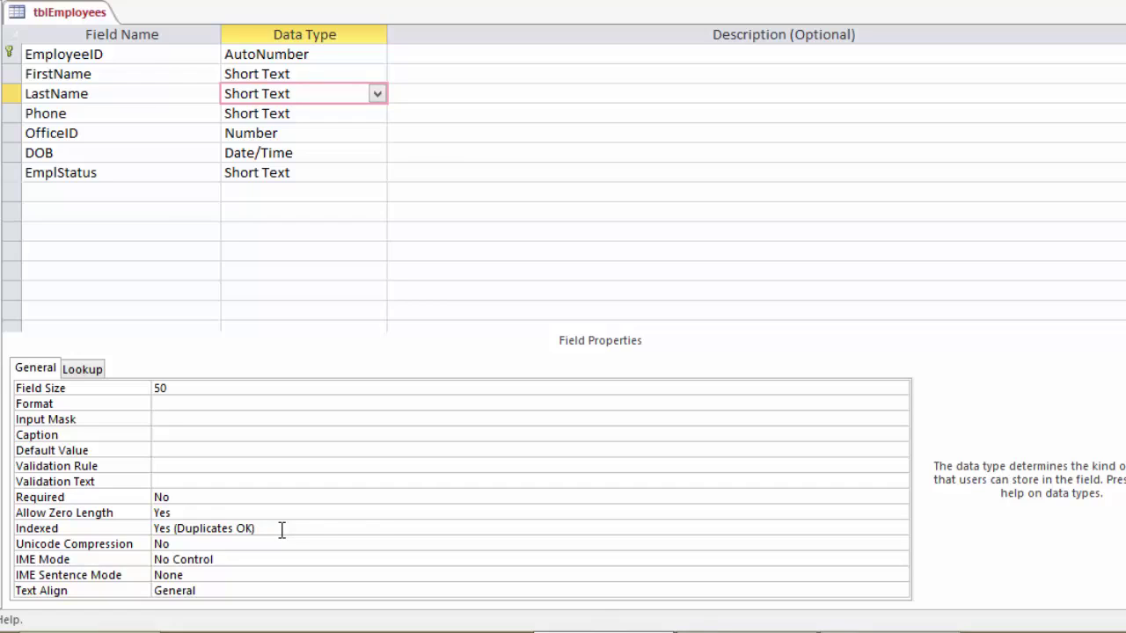
{"action": "left_click", "coordinate": [294, 114]}
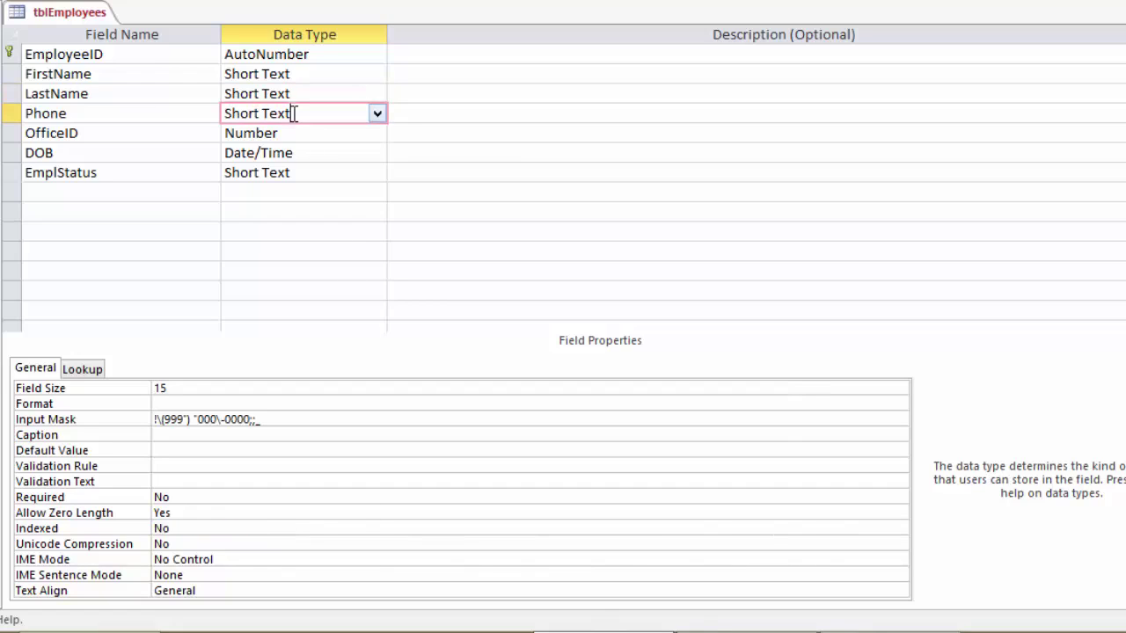
{"action": "left_click", "coordinate": [292, 133]}
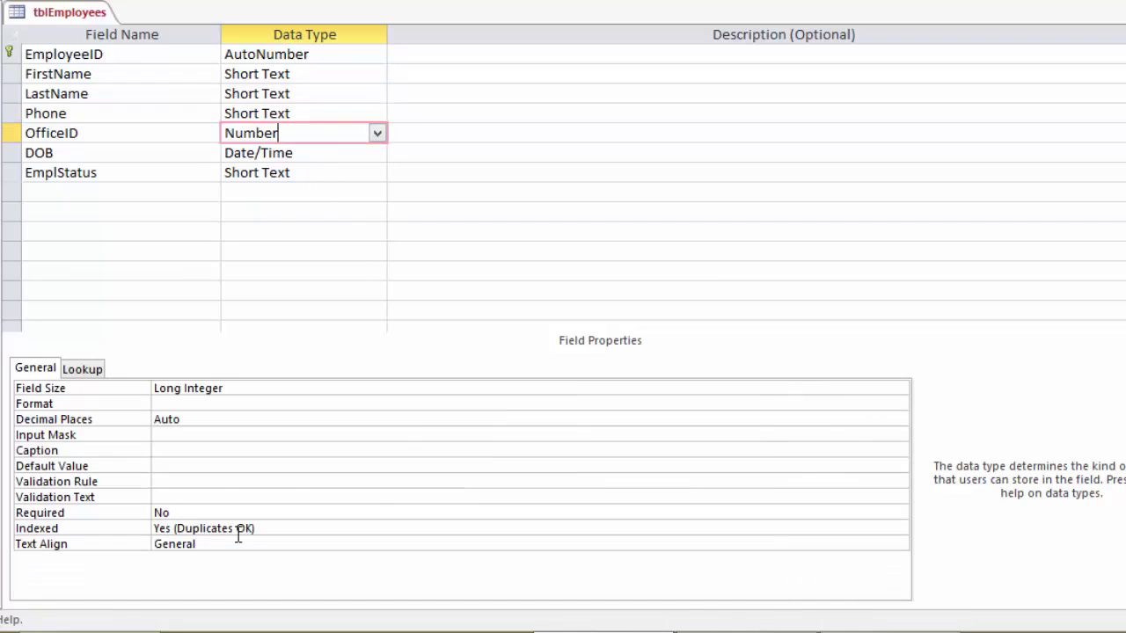
{"action": "left_click", "coordinate": [294, 114]}
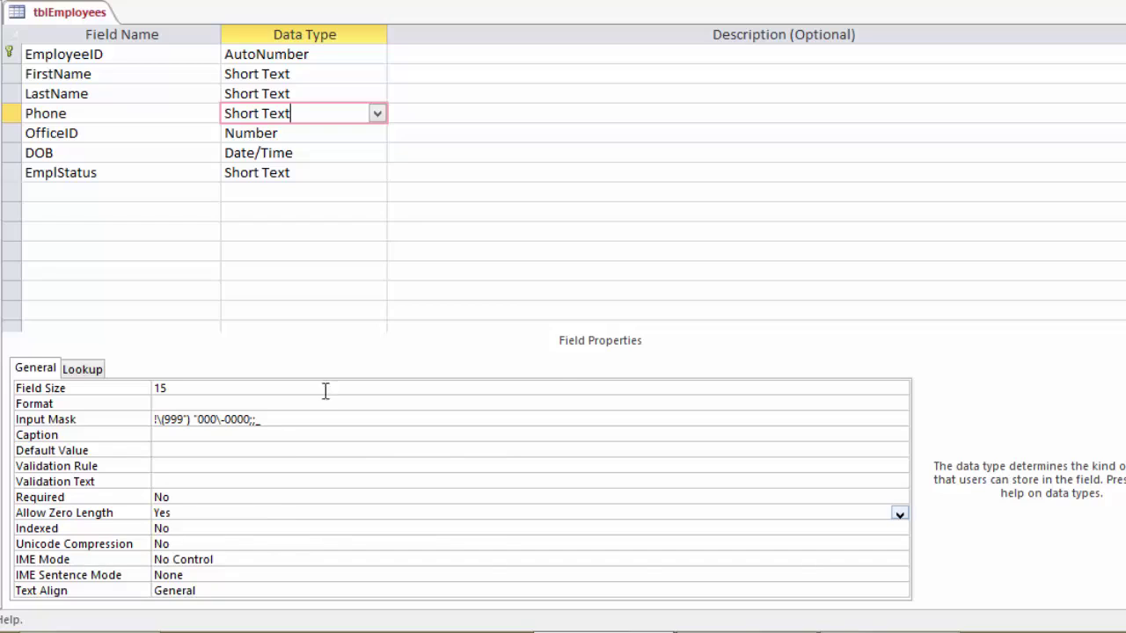
{"action": "right_click", "coordinate": [55, 19]}
{"action": "left_click", "coordinate": [128, 133]}
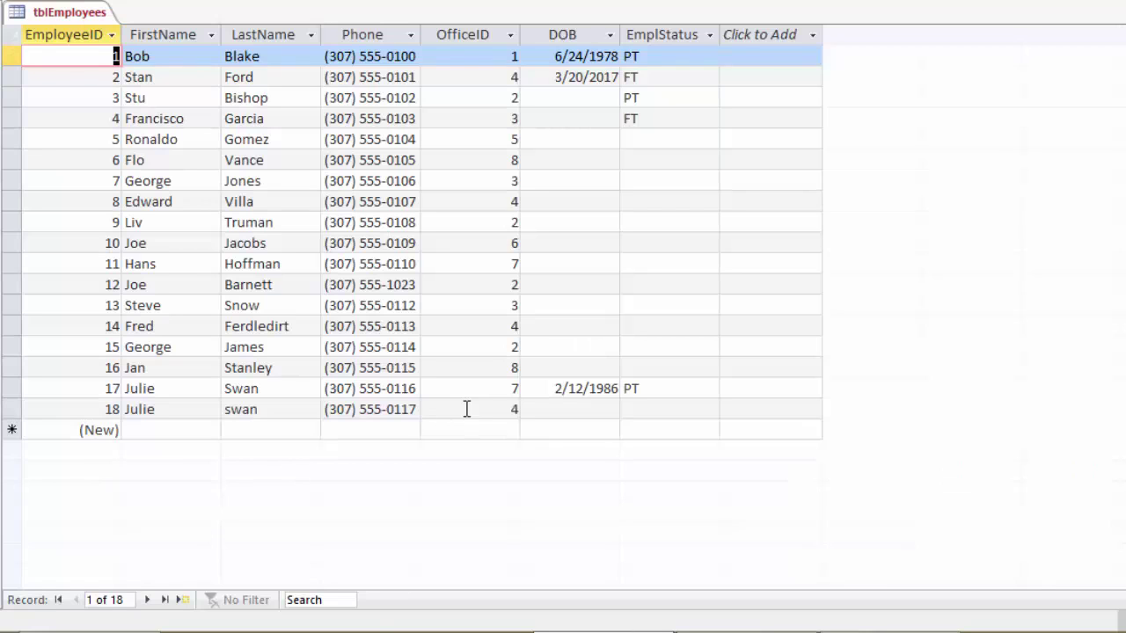